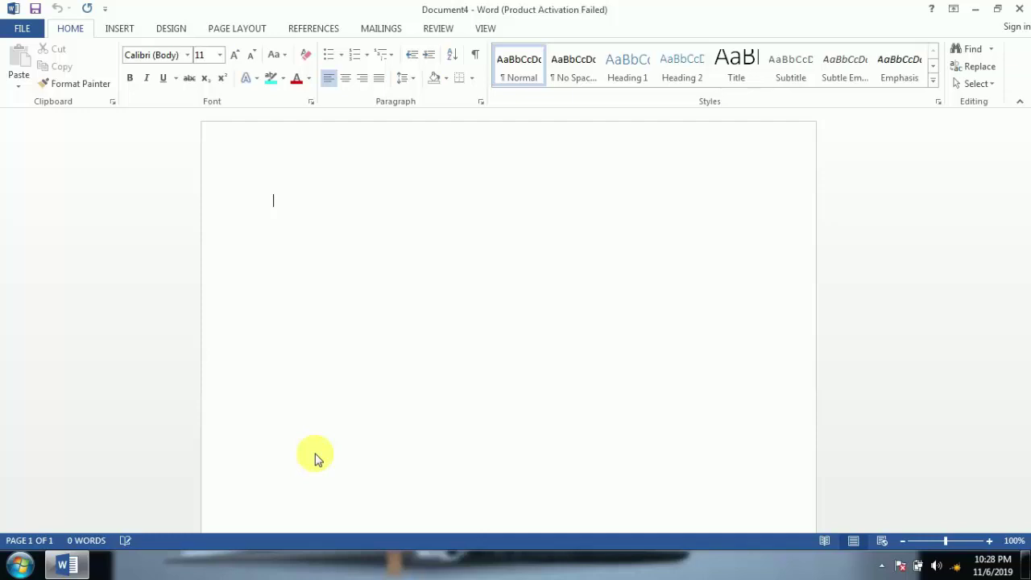
- Generate sample text with =rand(), undo it, then regenerate the five sample paragraphs
type("=")
type("rand")
type("()")
key("Return")
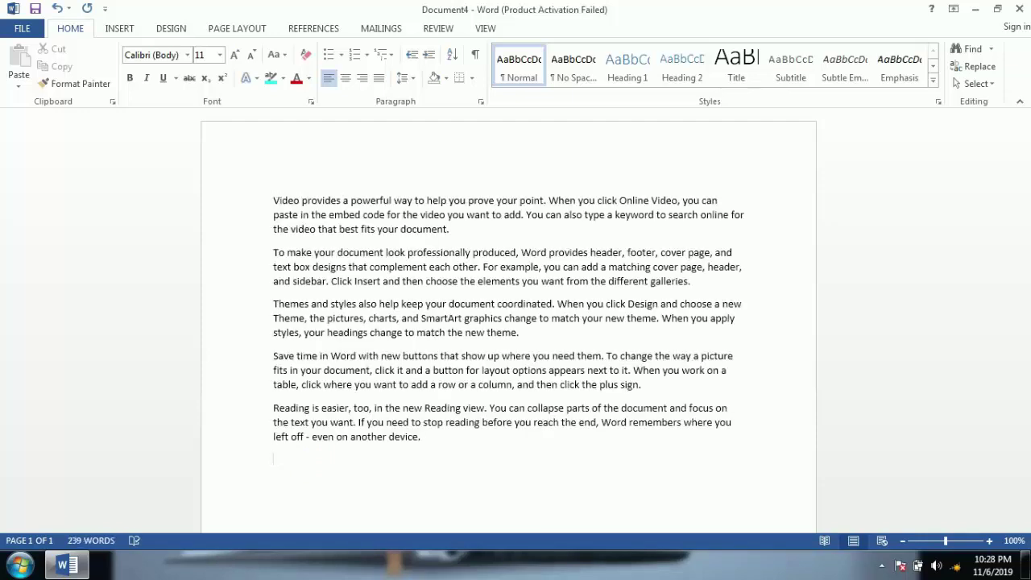
key("ctrl+z")
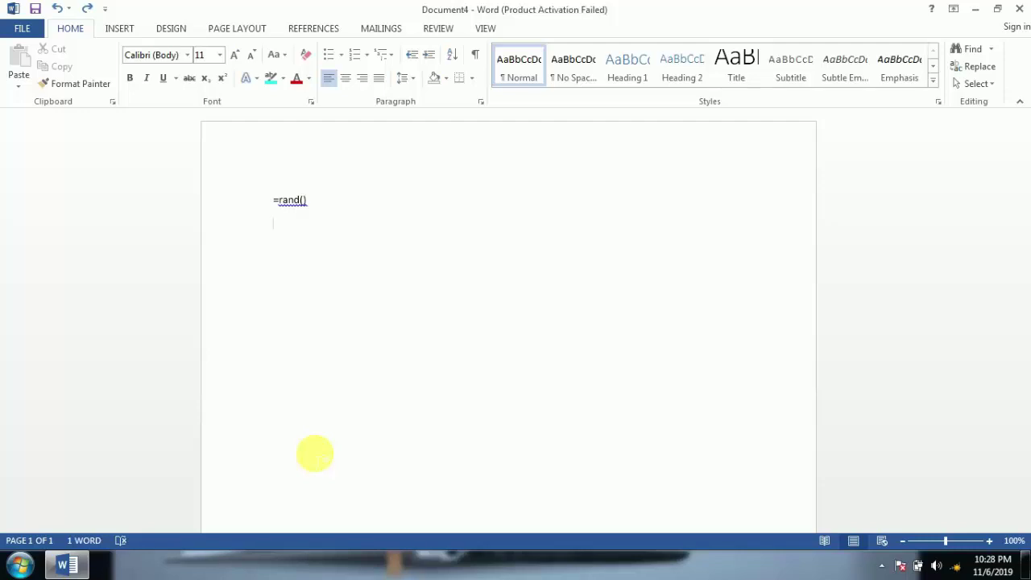
key("Return")
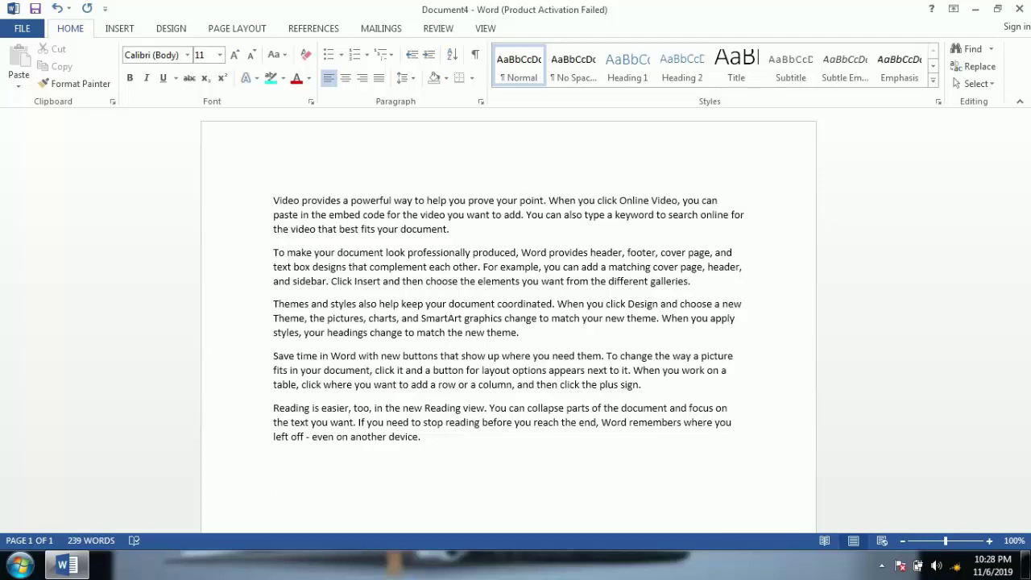
scroll(449, 484, "down", 3)
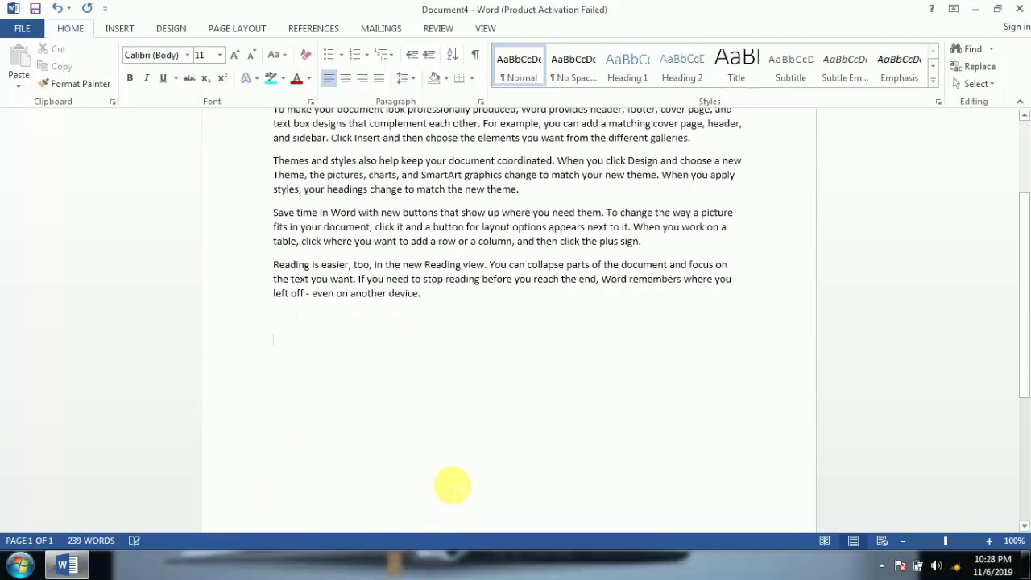
scroll(452, 485, "up", 3)
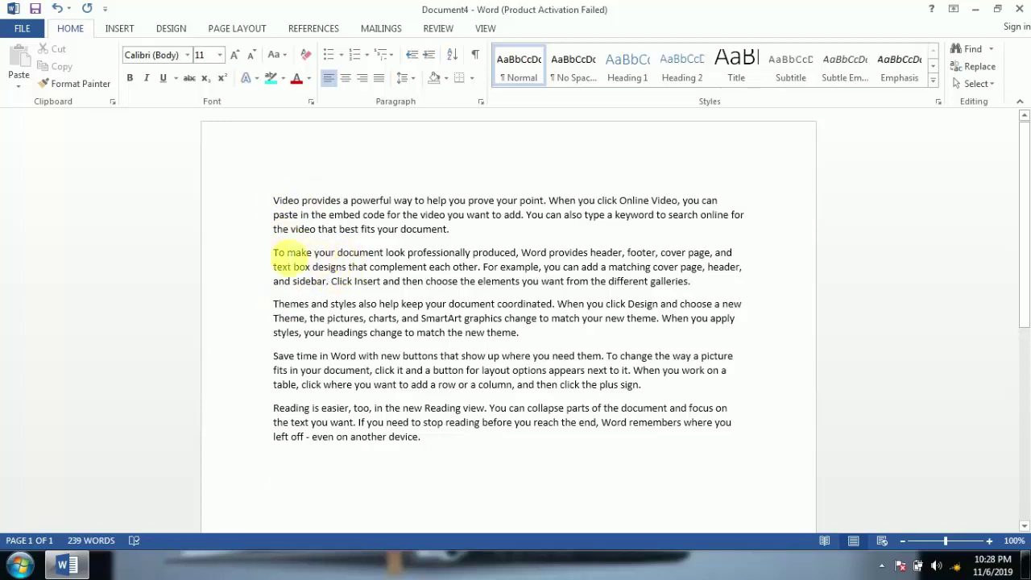
mouse_move(276, 253)
left_mouse_down()
mouse_move(673, 262)
mouse_move(723, 269)
mouse_move(719, 279)
left_mouse_up()
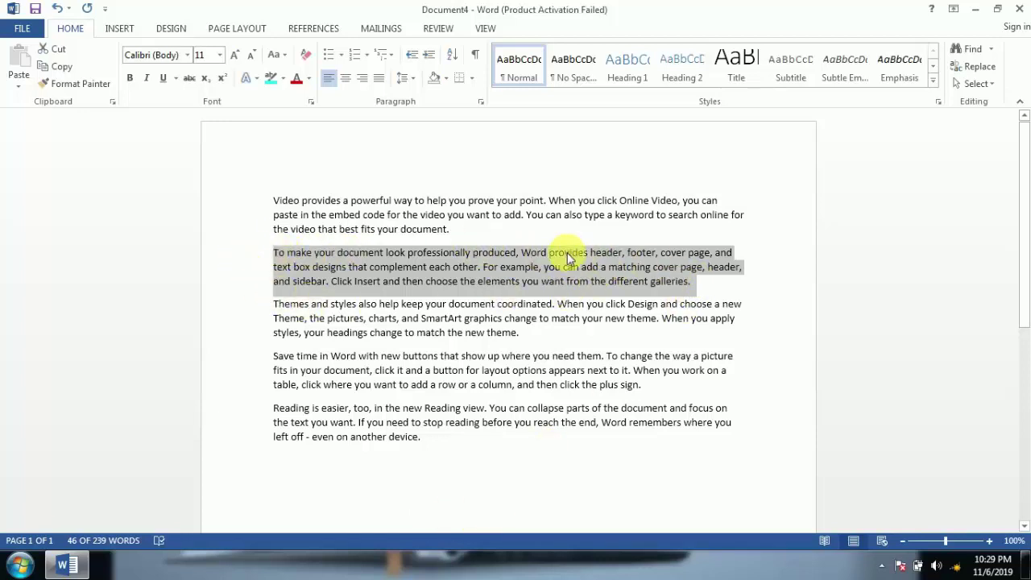
key("Delete")
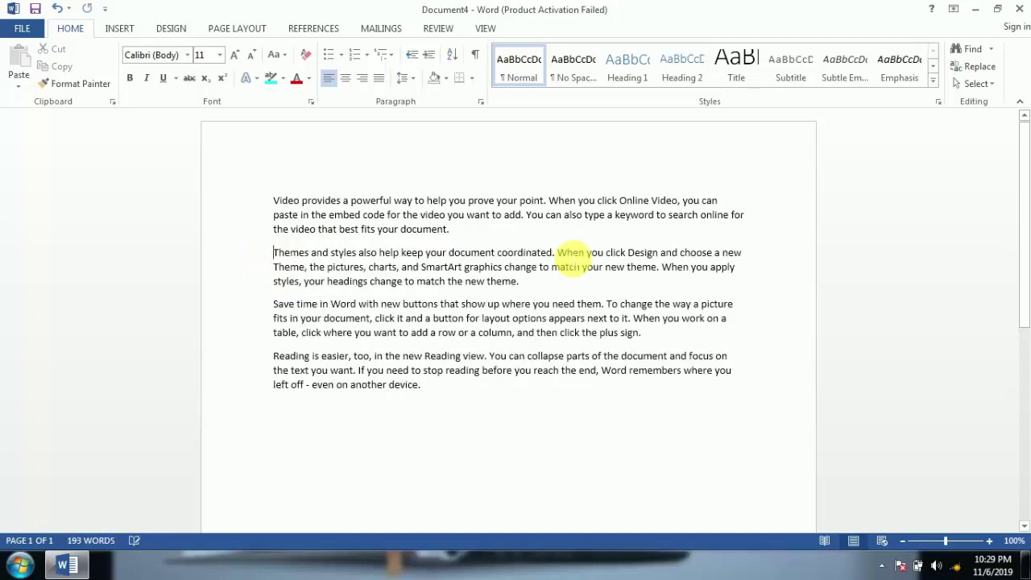
key("ctrl+z")
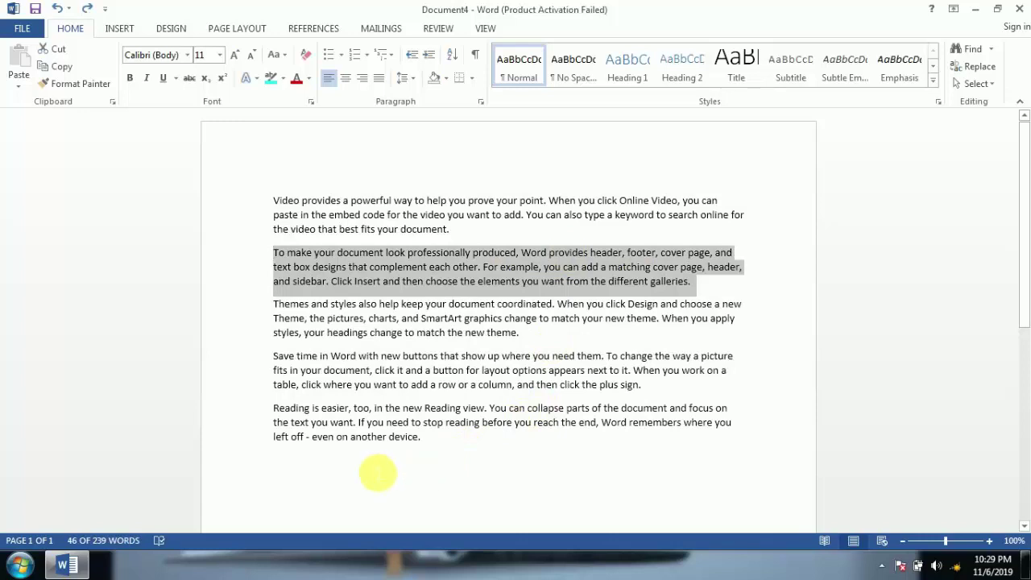
left_click(378, 474)
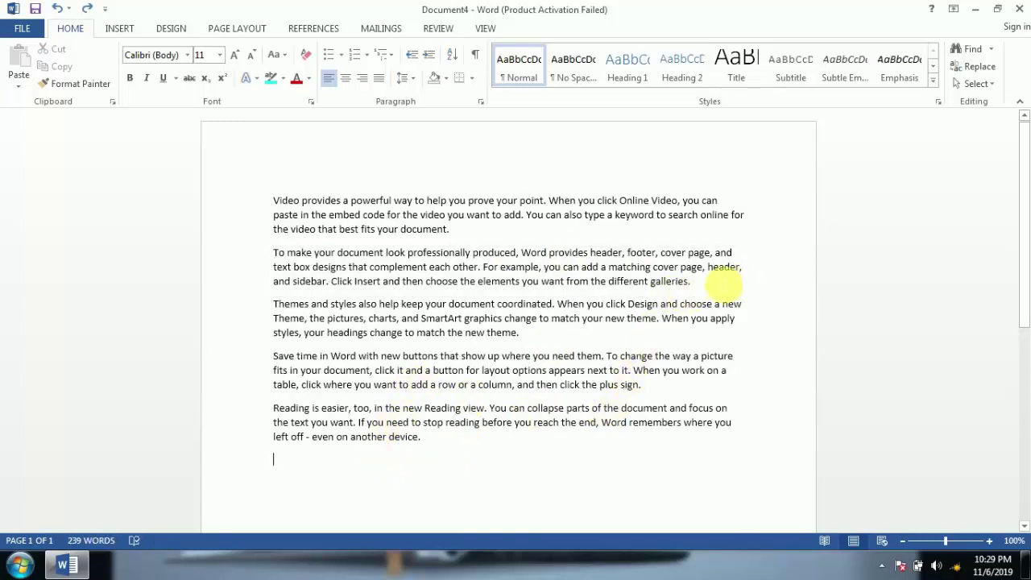
left_click(713, 282)
left_click_drag(715, 286, 268, 263)
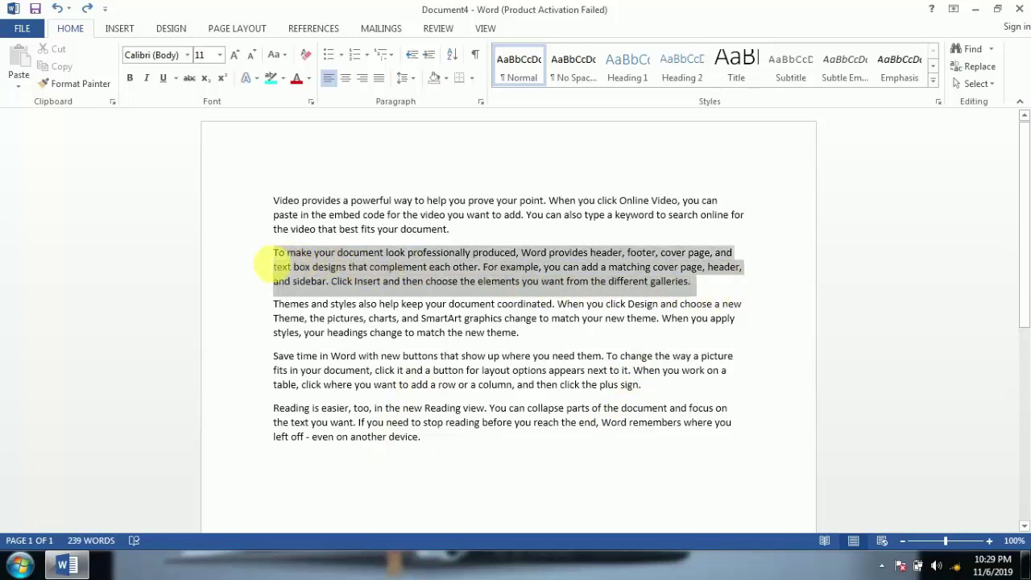
left_click(269, 262)
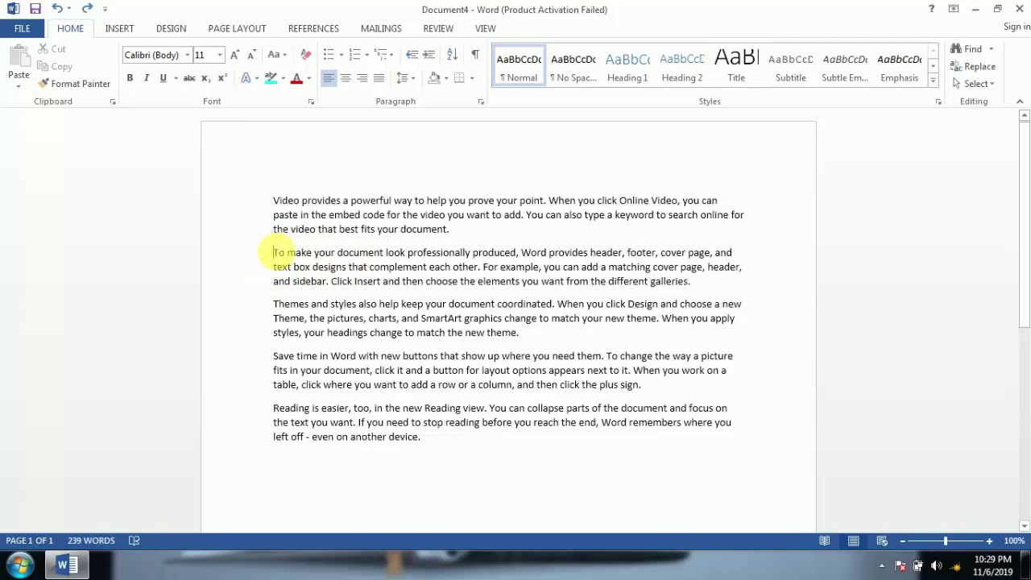
left_click_drag(273, 252, 479, 290)
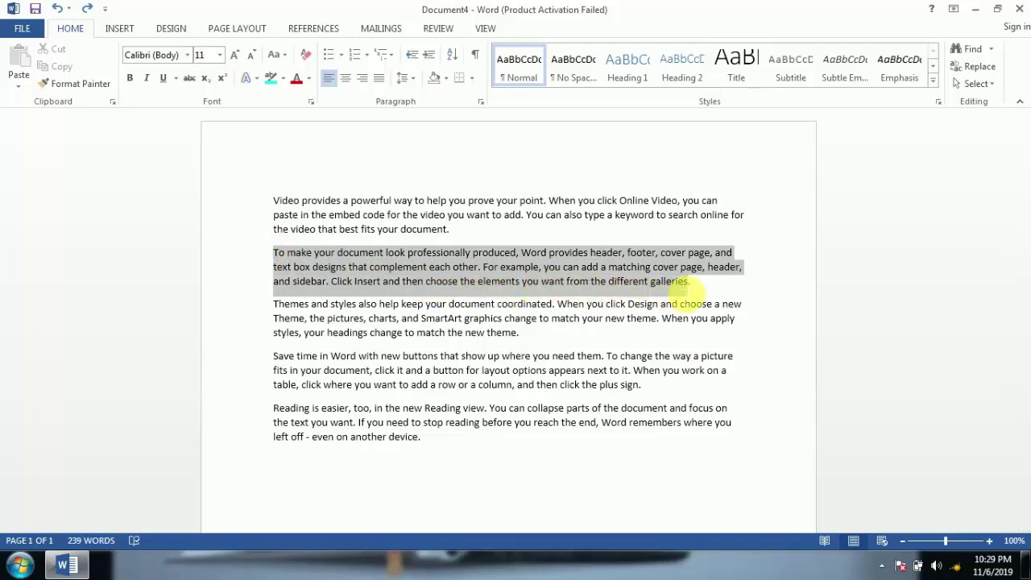
left_click_drag(693, 284, 691, 283)
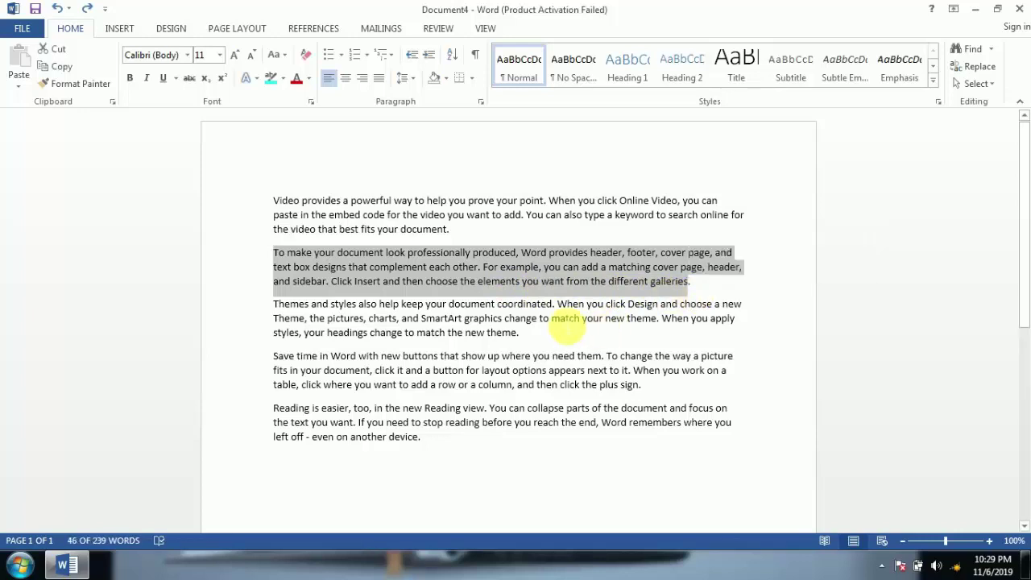
left_click(275, 255)
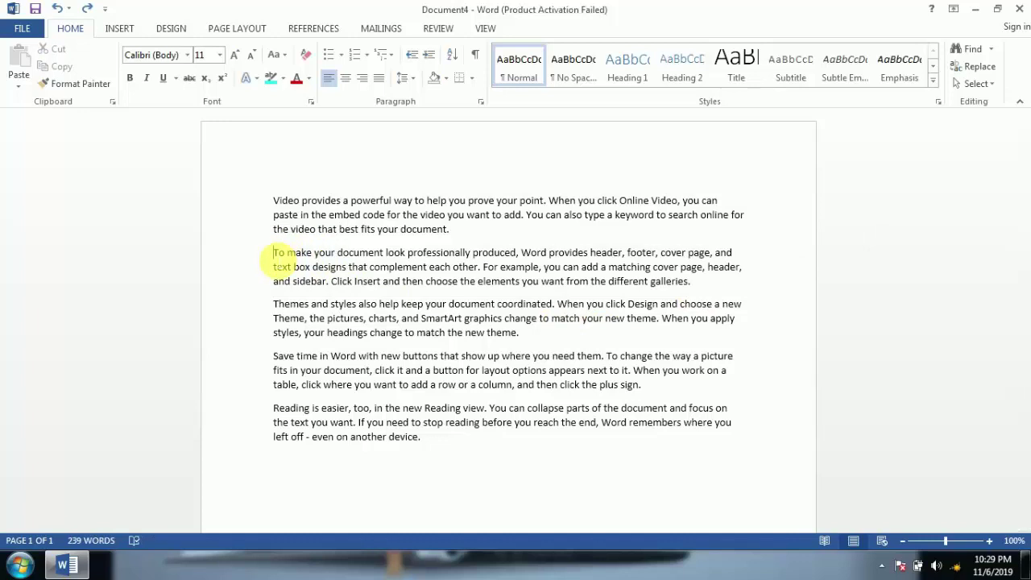
double_click(276, 257)
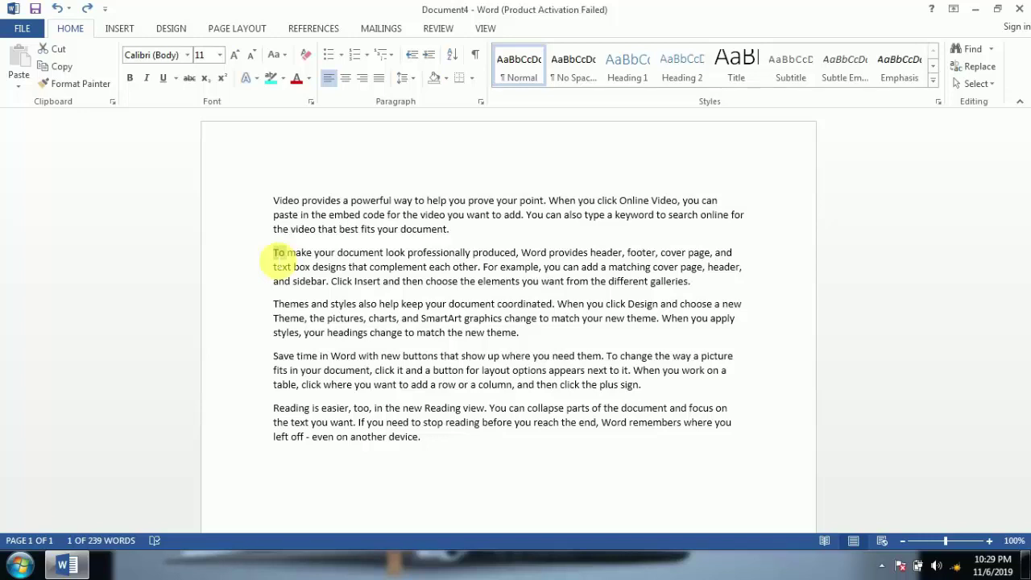
mouse_move(275, 257)
left_mouse_down()
mouse_move(294, 282)
mouse_move(296, 254)
mouse_move(287, 254)
left_mouse_up()
left_click(279, 254)
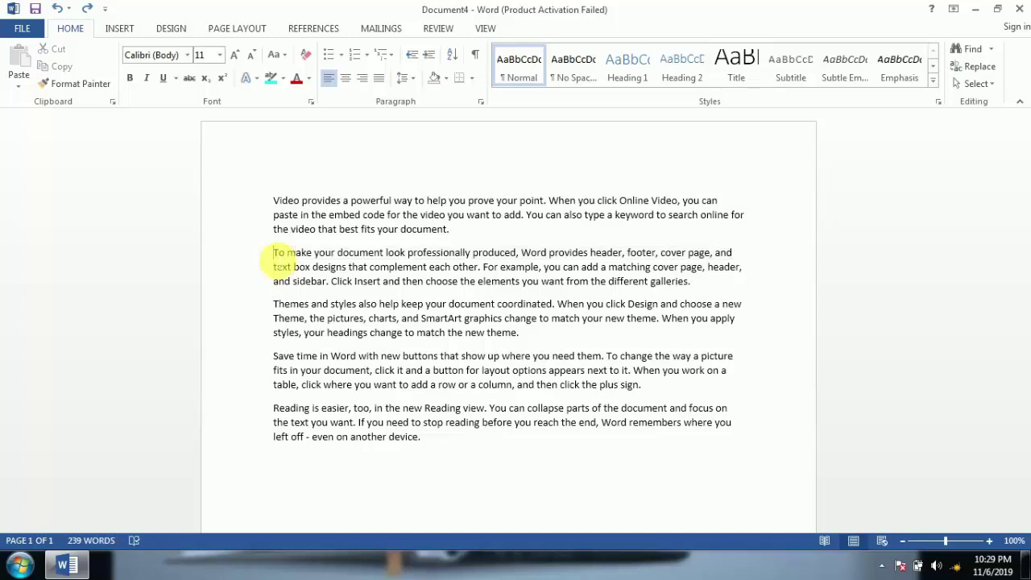
key("shift+End")
mouse_move(278, 258)
left_mouse_down()
mouse_move(300, 304)
mouse_move(309, 284)
left_mouse_up()
key("shift+Right")
key("shift+Right")
key("shift+Right")
key("shift+Right")
key("shift+Right")
key("shift+Right")
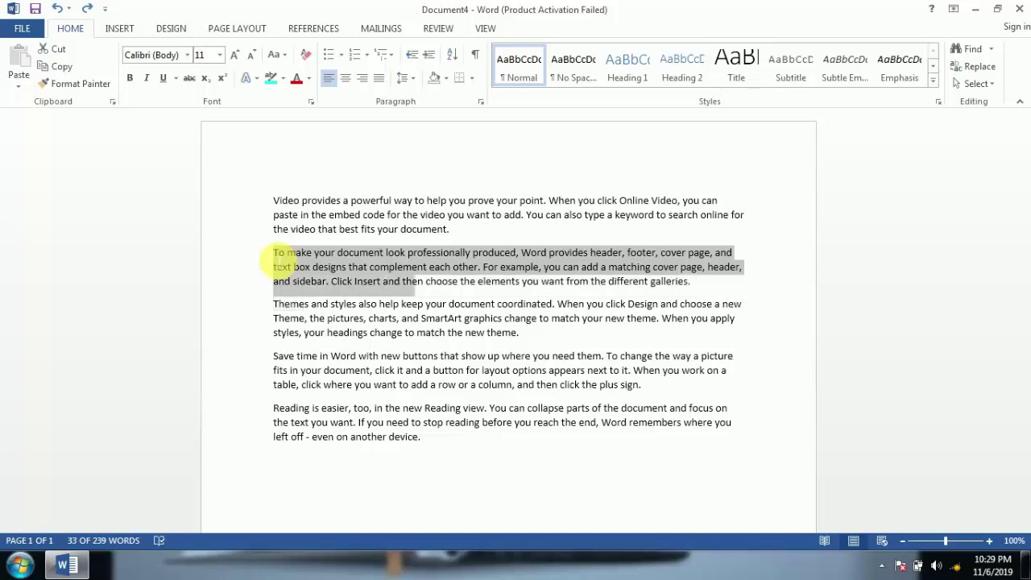
key("shift+Right")
key("shift+Right")
key("shift+Right")
key("shift+Right")
key("shift+Right")
key("shift+Right")
key("shift+Right")
key("shift+Right")
key("shift+Right")
key("shift+Right")
key("shift+Right")
key("shift+Right")
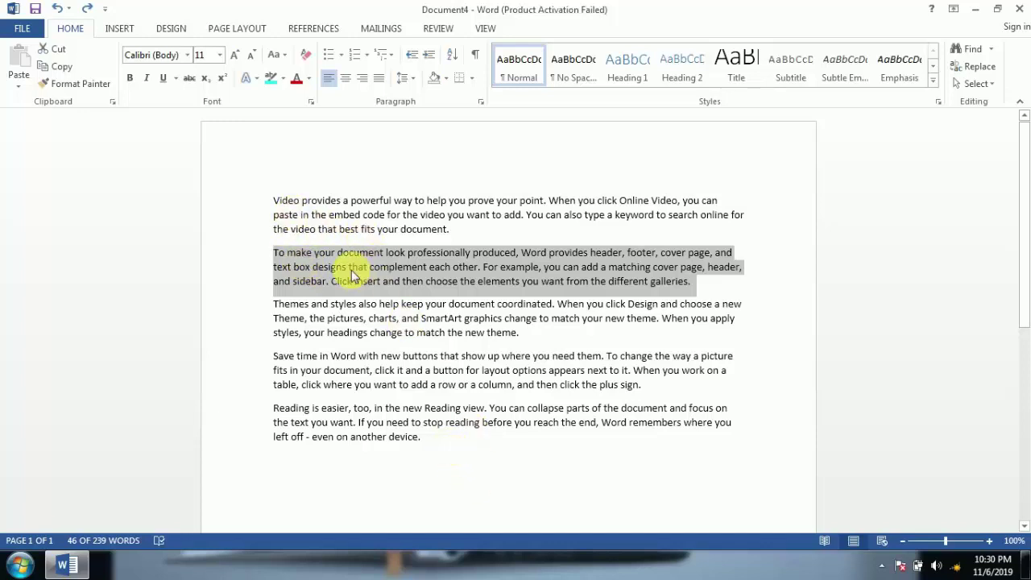
- Cut the 'To make your document' paragraph and paste it as plain text after the last paragraph
right_click(353, 276)
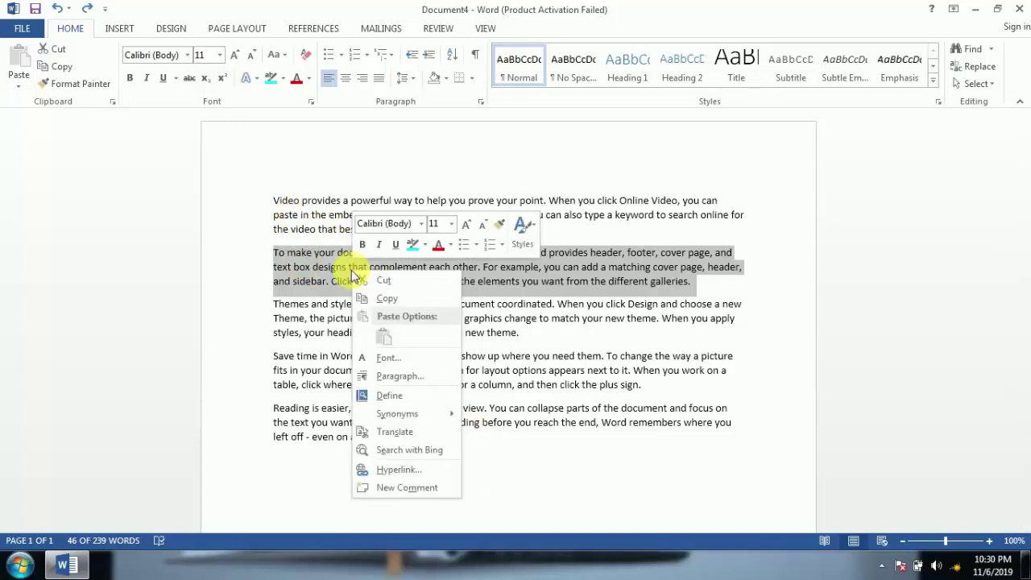
left_click(396, 290)
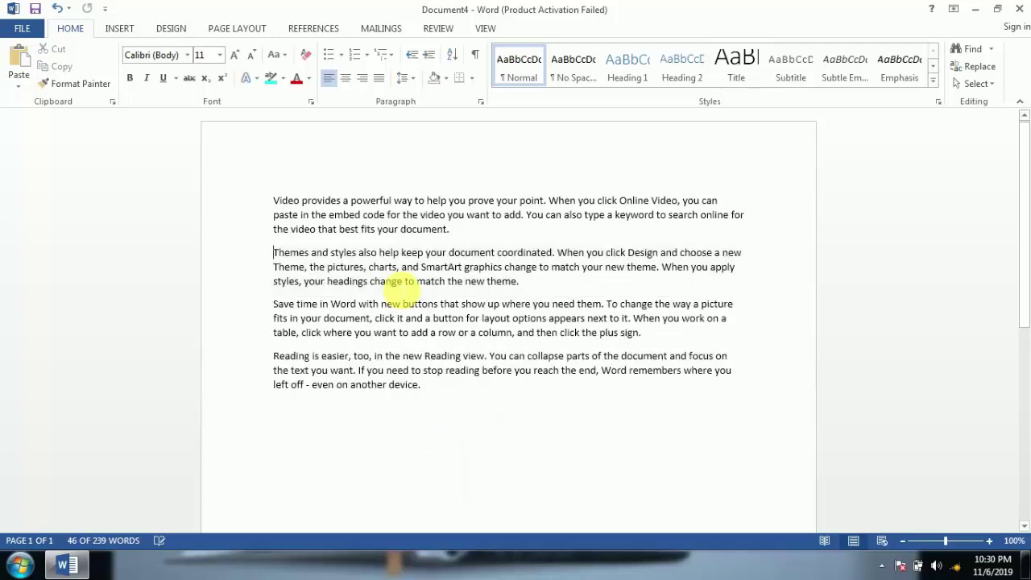
left_click(426, 385)
key("Return")
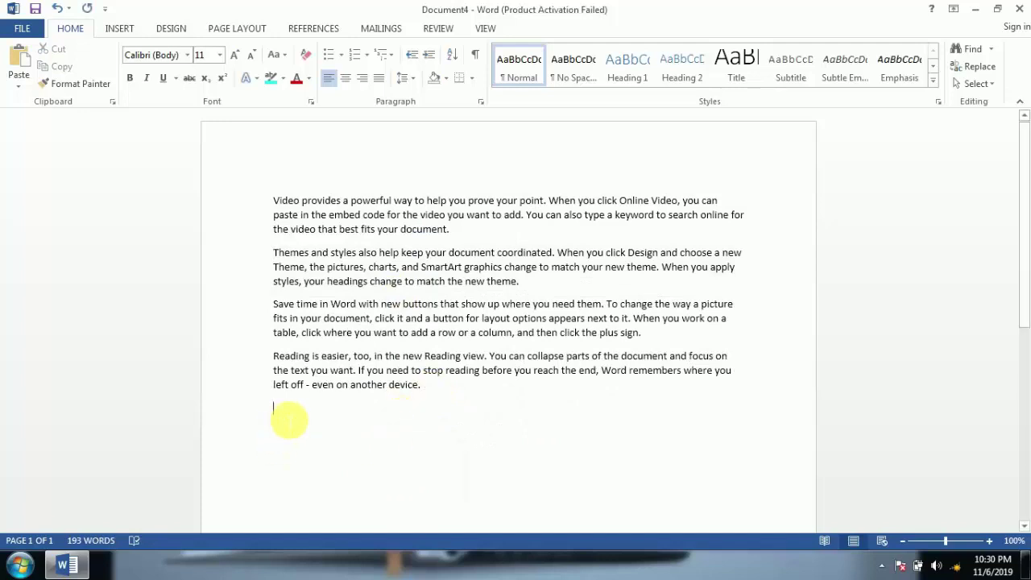
right_click(287, 419)
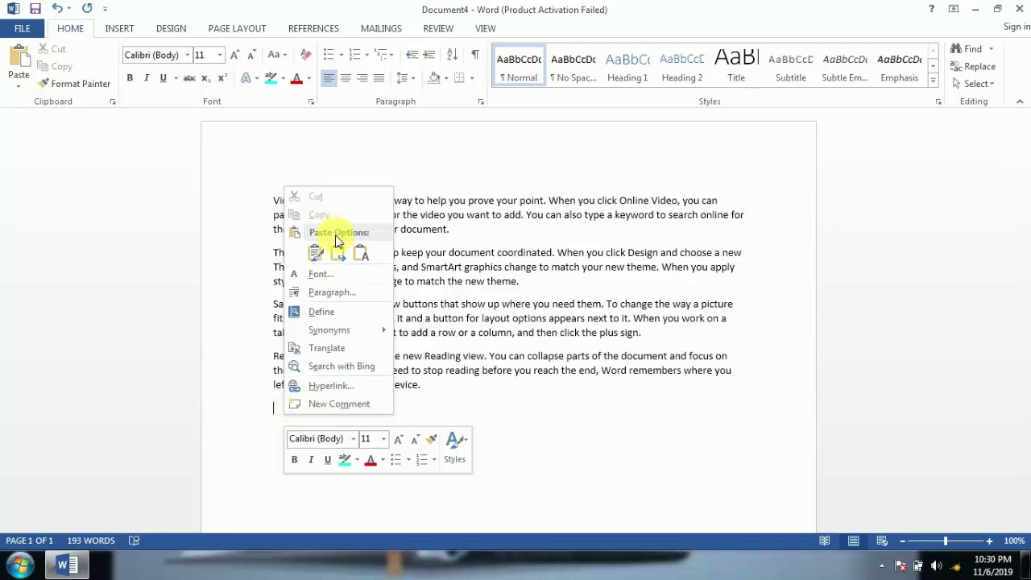
left_click(313, 259)
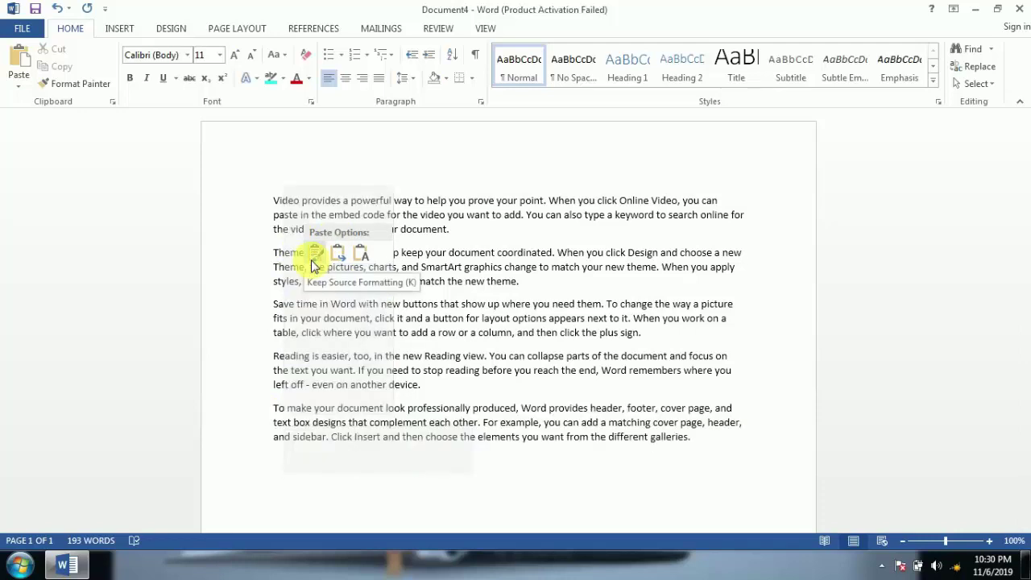
left_click(364, 258)
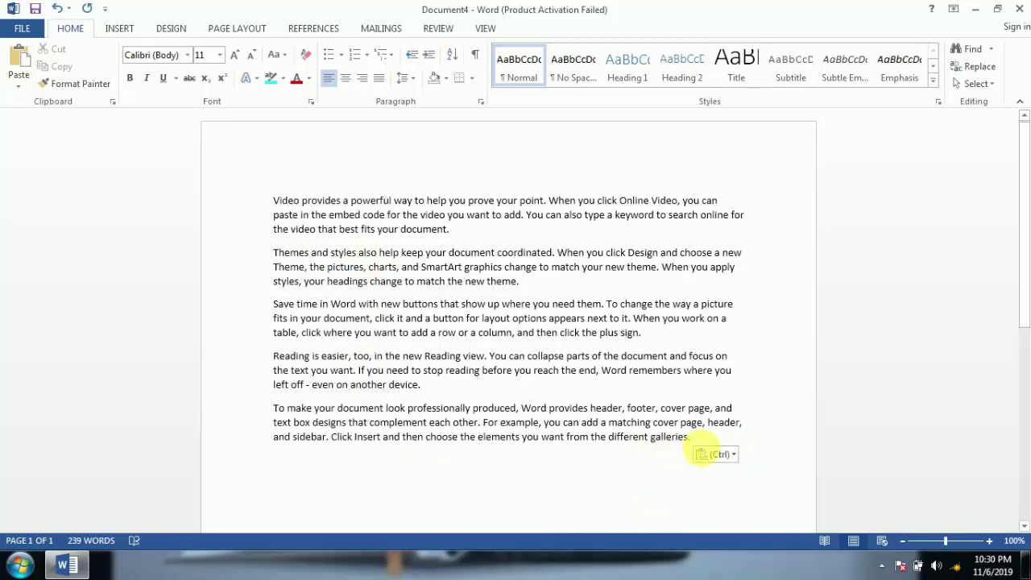
left_click_drag(690, 456, 227, 419)
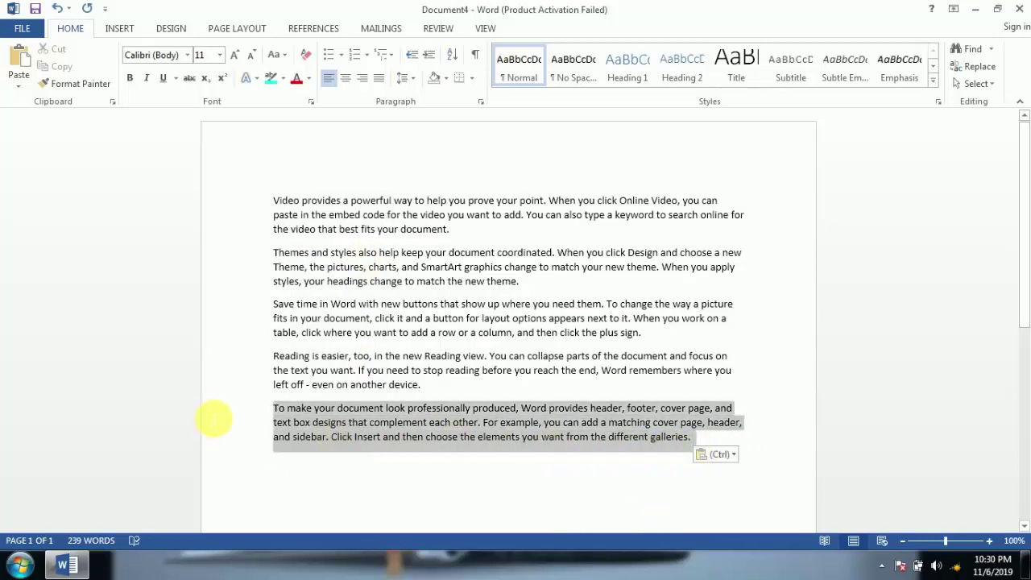
- Paste the clipboard on the empty last line and type 'Cut short key'
left_click(299, 458)
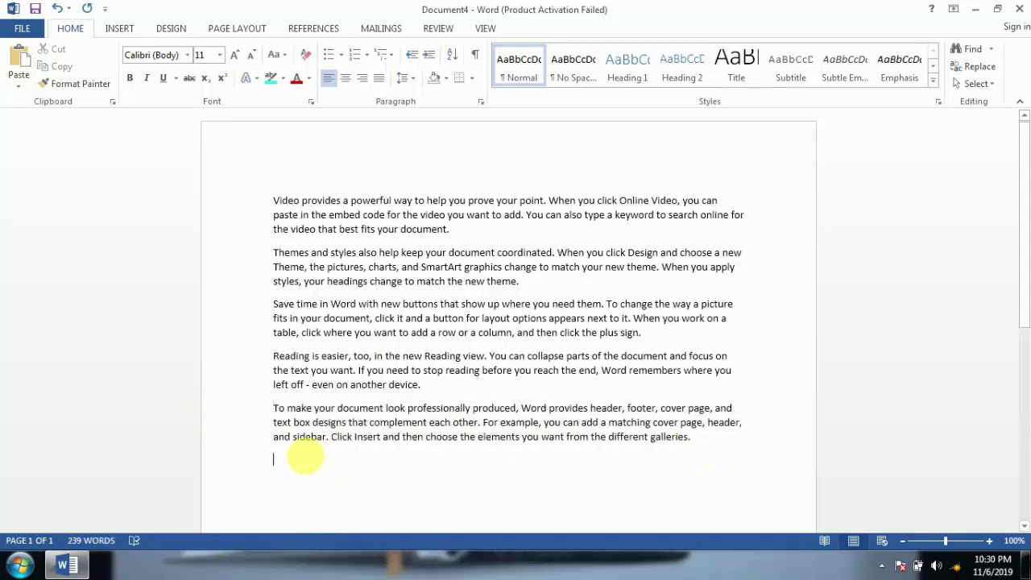
scroll(299, 405, "down", 3)
key("ctrl+v")
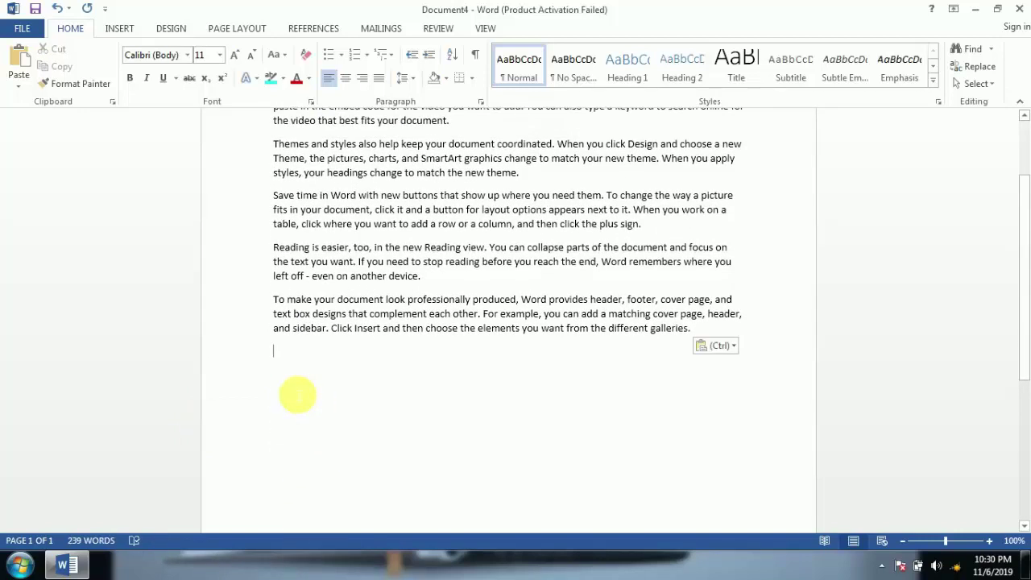
type("Cut")
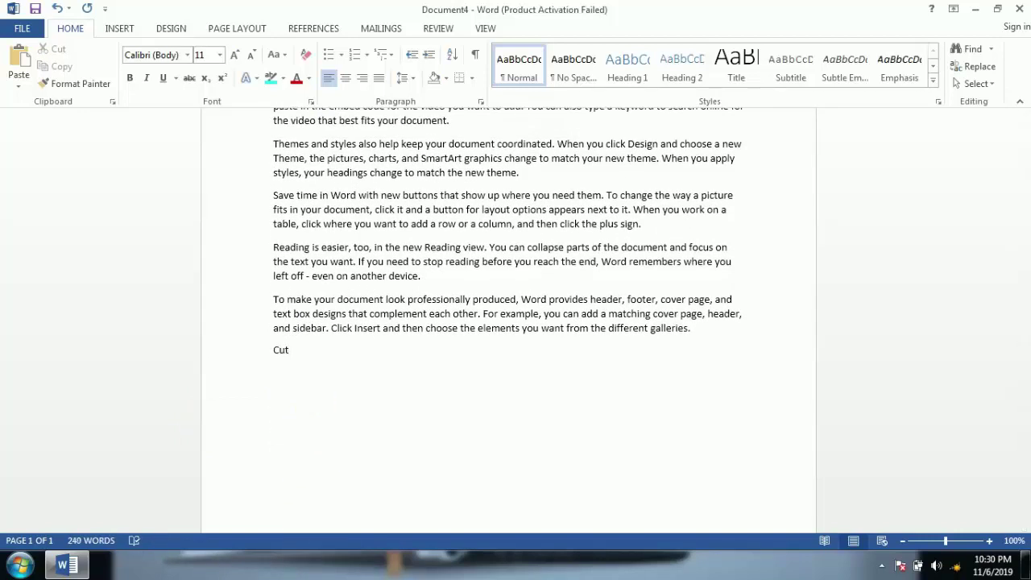
type(" s")
type("hot")
key("BackSpace")
type("r")
type("t key")
- Undo the typed line and the pasted paragraph, then type 'Short cut key' instead
key("ctrl+a")
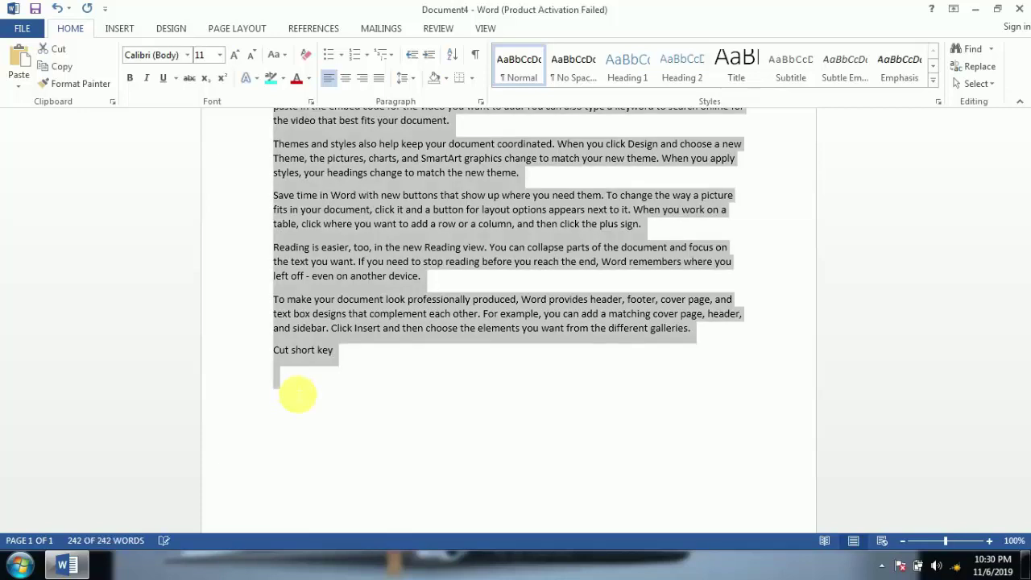
key("ctrl+z")
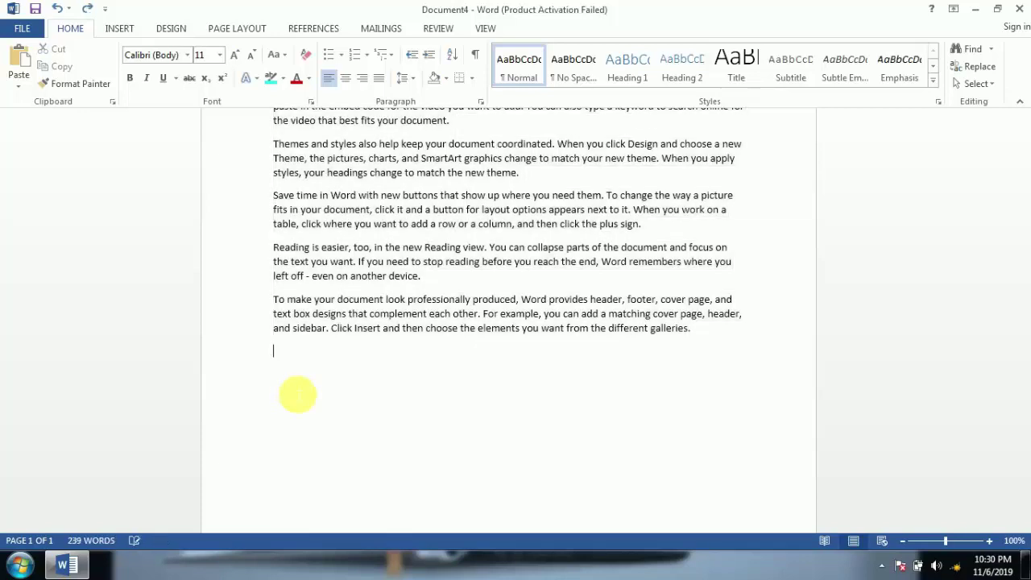
key("ctrl+z")
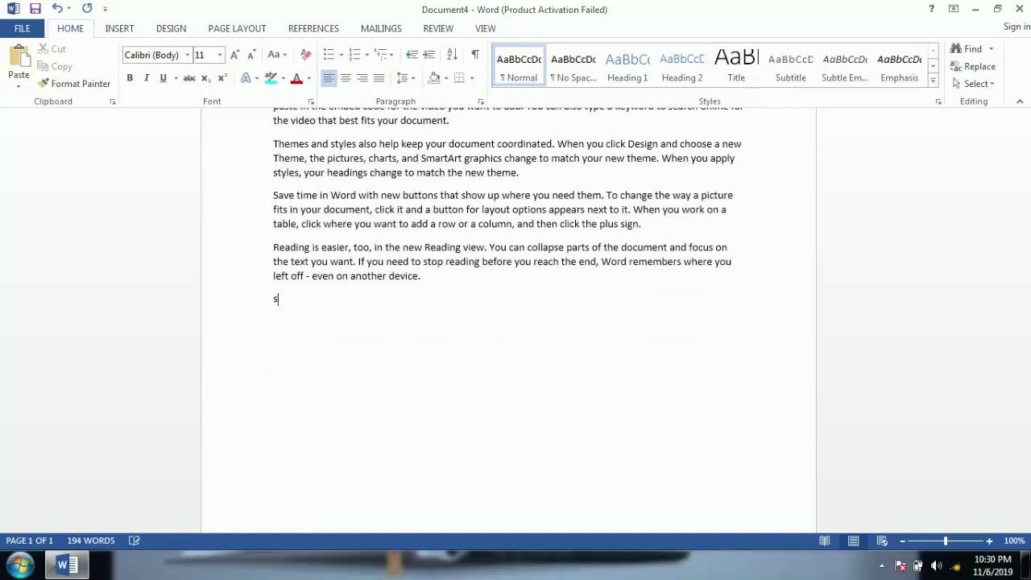
type("short ")
type("ut k")
type("ey")
- Make the 'Short cut key' line bold at 16 pt
key("shift+Left")
key("shift+Left")
key("shift+Left")
key("shift+Left")
key("shift+Left")
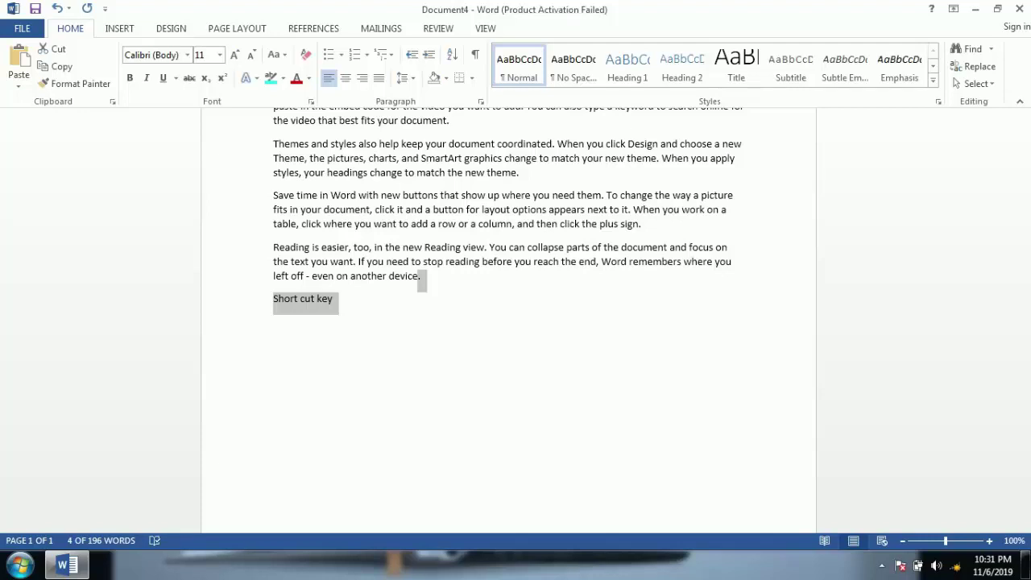
key("shift+Right")
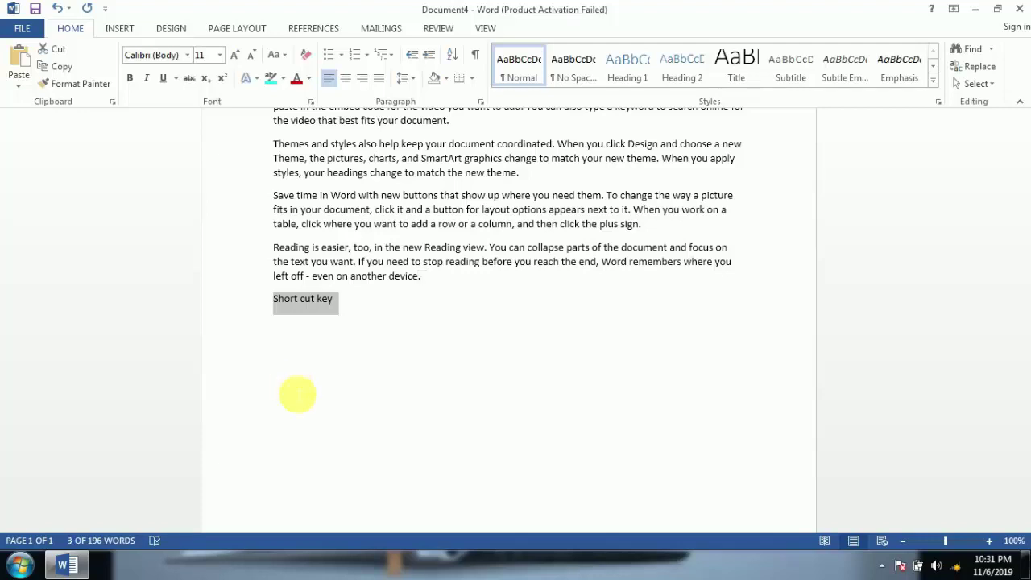
key("ctrl+b")
key("ctrl+shift+period")
key("ctrl+shift+period")
key("ctrl+shift+period")
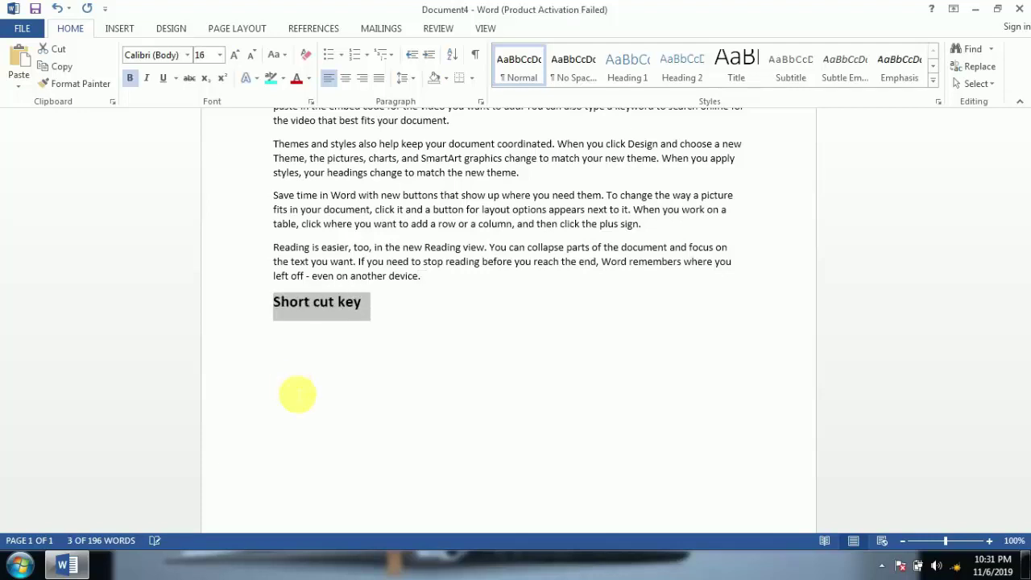
- Add ';' after 'Short cut key' and type a new 'Cut = (ctrl+X)' line below
left_click(369, 312)
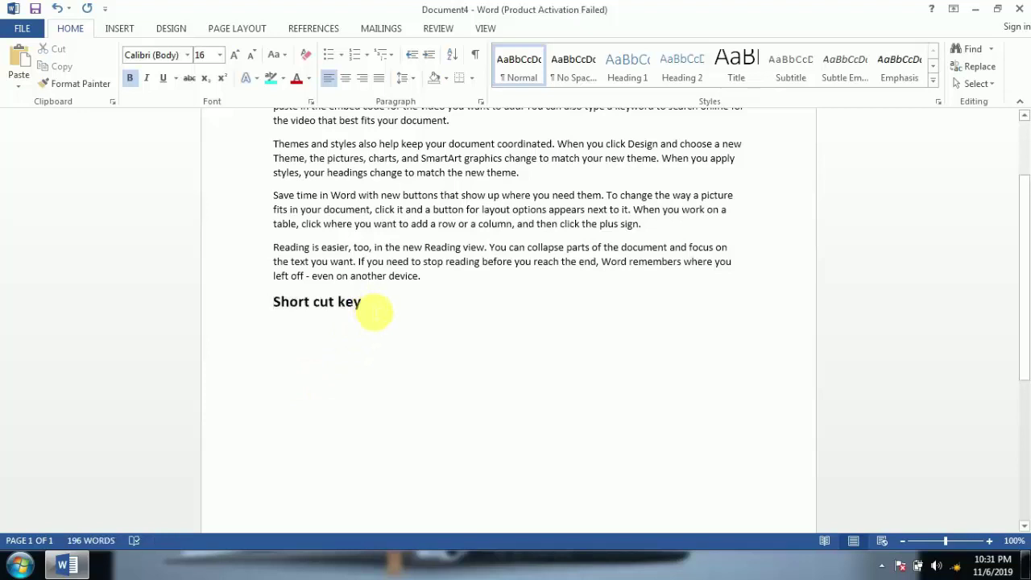
type(";")
key("Return")
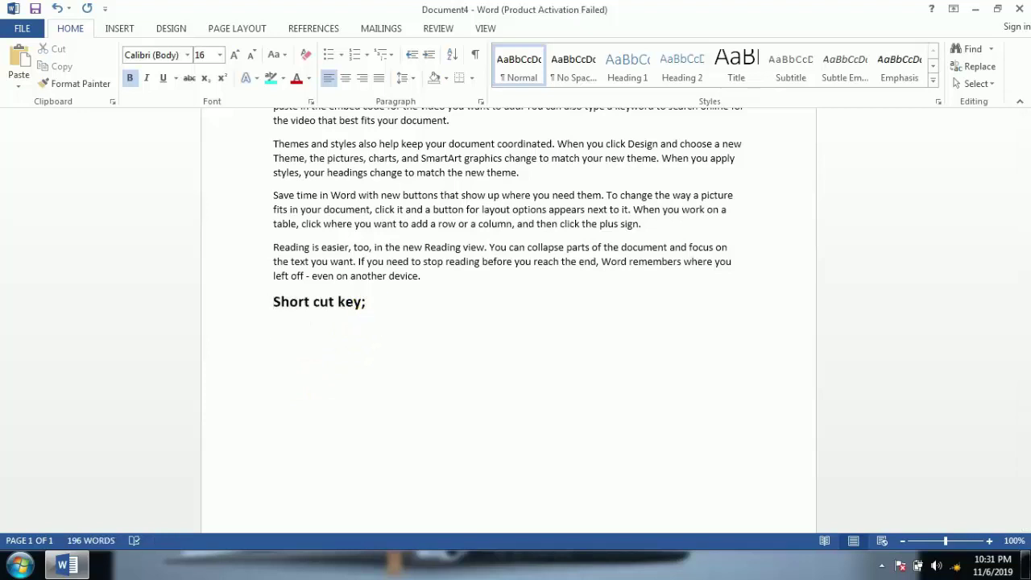
type("cut")
type(" =")
type(" ()")
type("c")
type("trl")
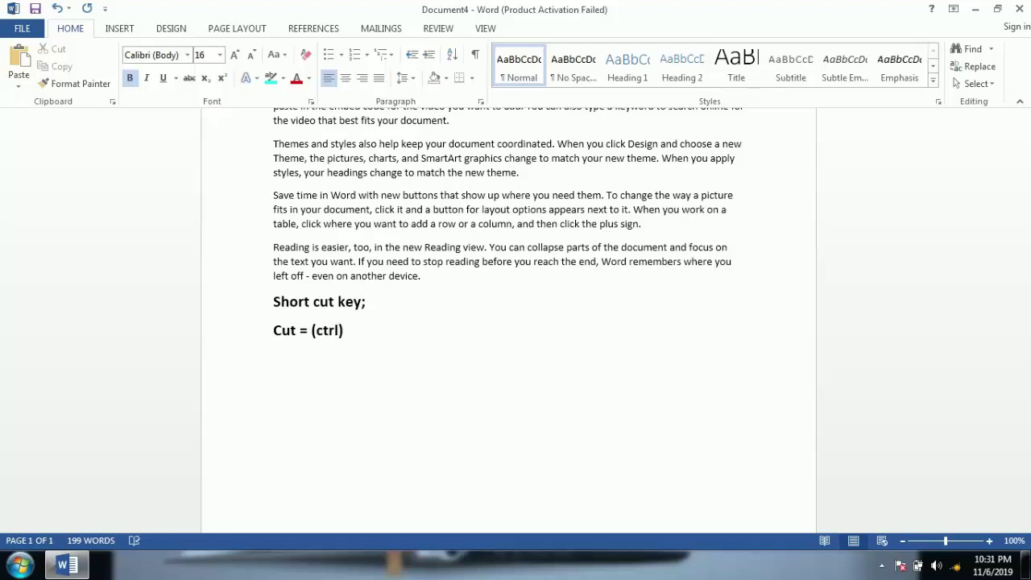
type("+")
type("X")
- Place the caret on the empty line below 'Cut = (ctrl+X)'
scroll(464, 303, "up", 2)
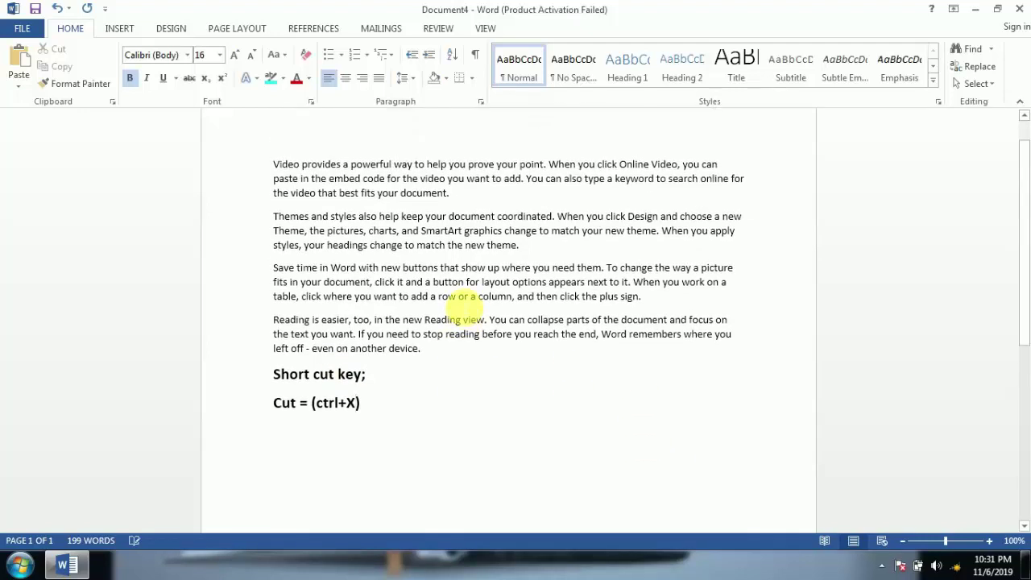
scroll(440, 282, "down", 4)
left_click(266, 274)
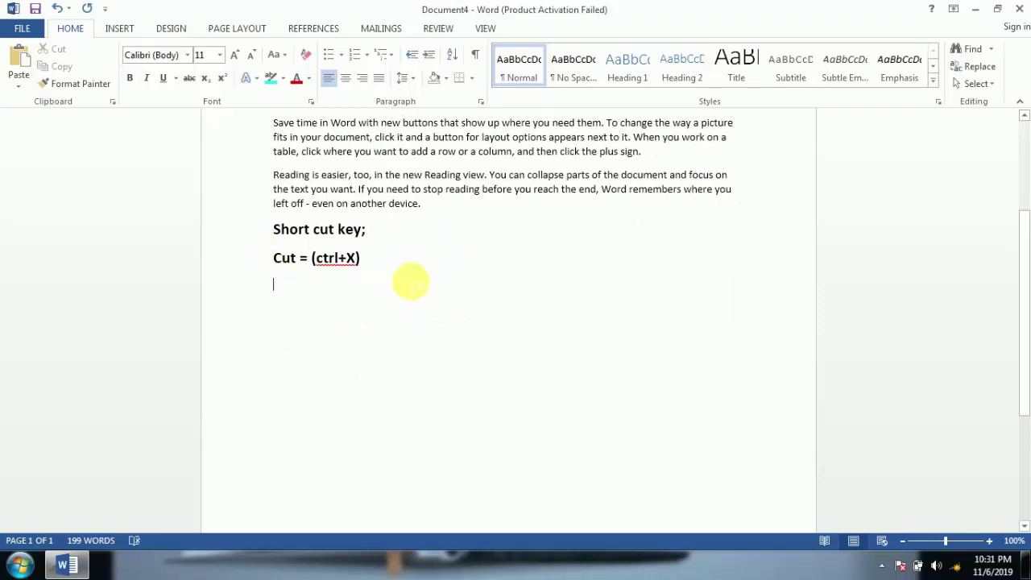
- Move 'Video provides… embed code' into a new paragraph after 'device.', then begin a line below Cut
scroll(409, 282, "up", 2)
scroll(416, 288, "up", 2)
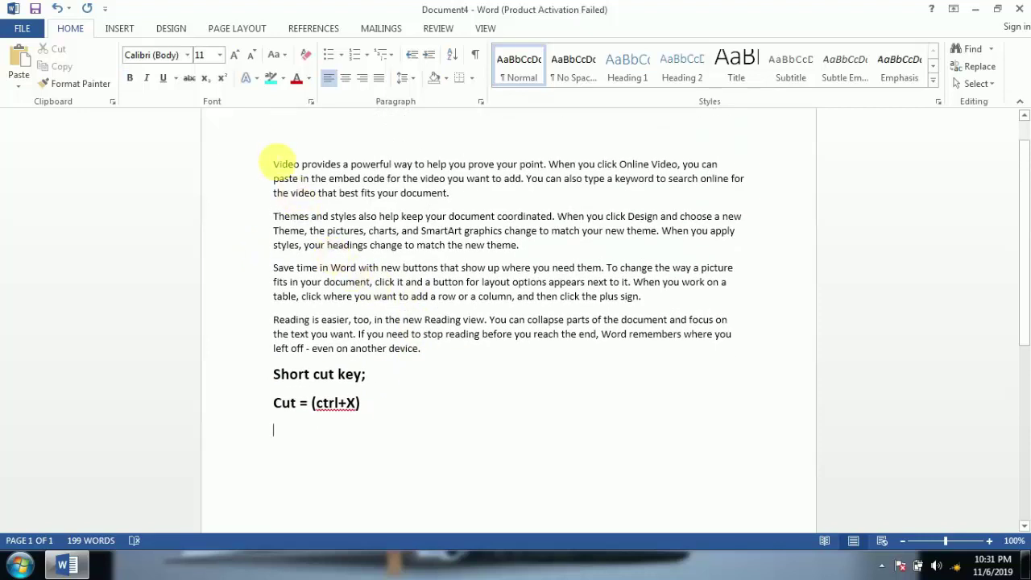
mouse_move(274, 164)
left_mouse_down()
mouse_move(395, 171)
mouse_move(386, 179)
left_mouse_up()
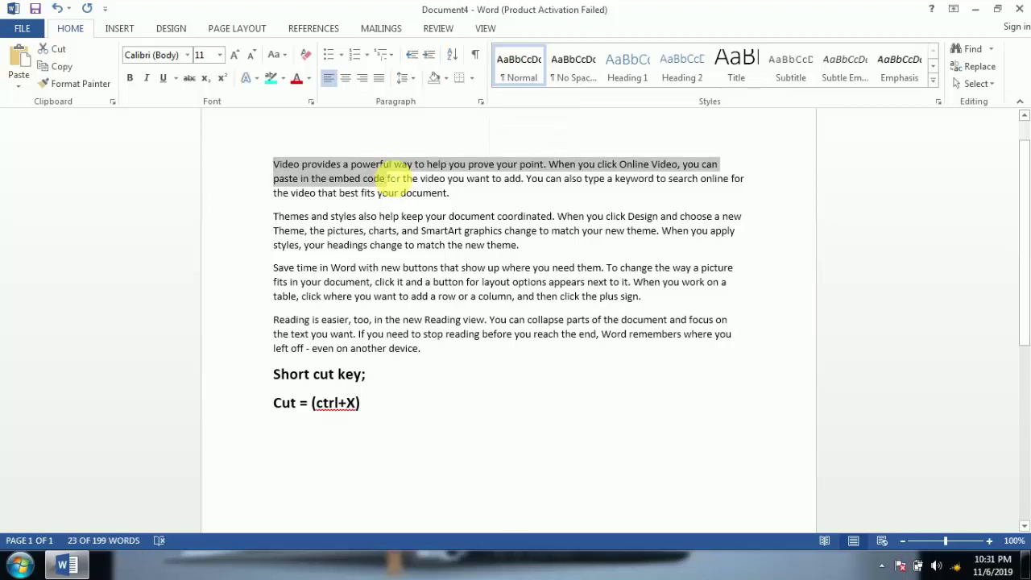
key("ctrl+x")
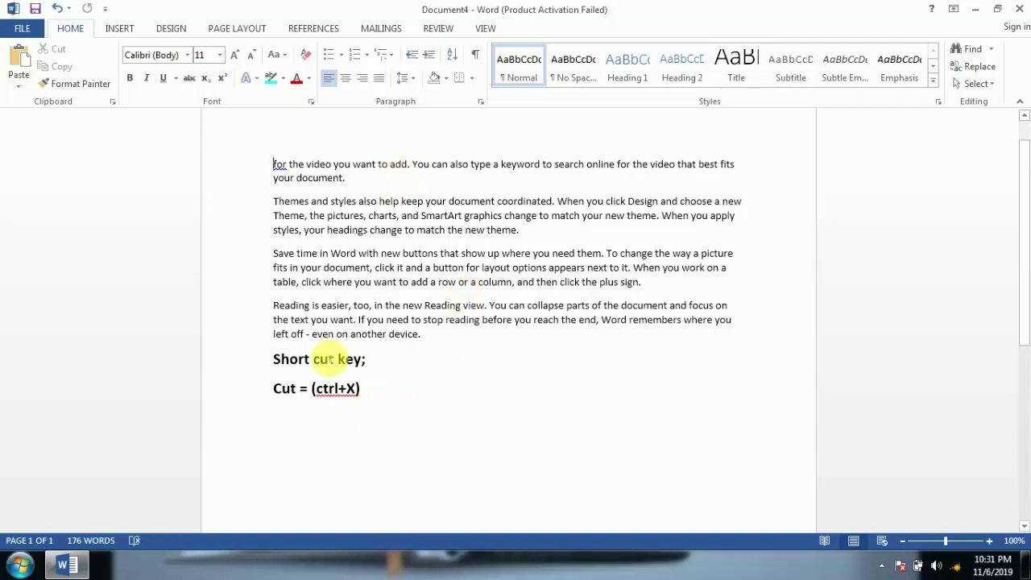
left_click(435, 339)
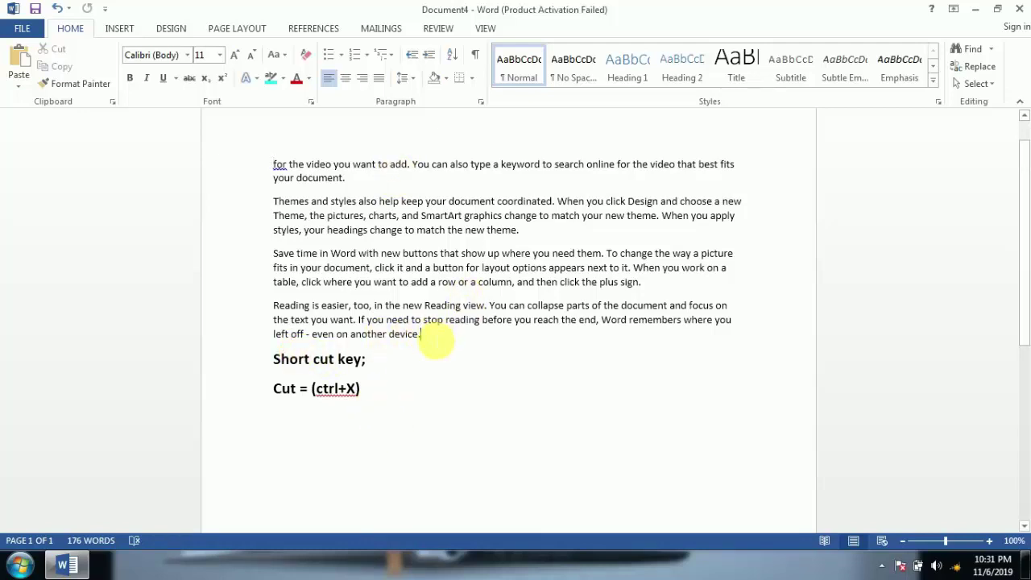
key("Return")
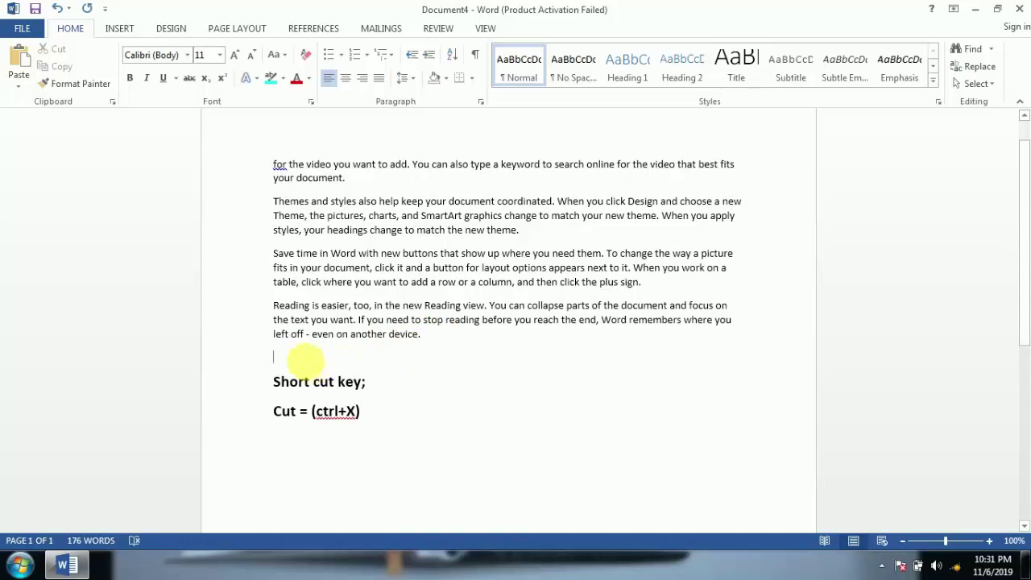
key("ctrl+v")
left_click(371, 455)
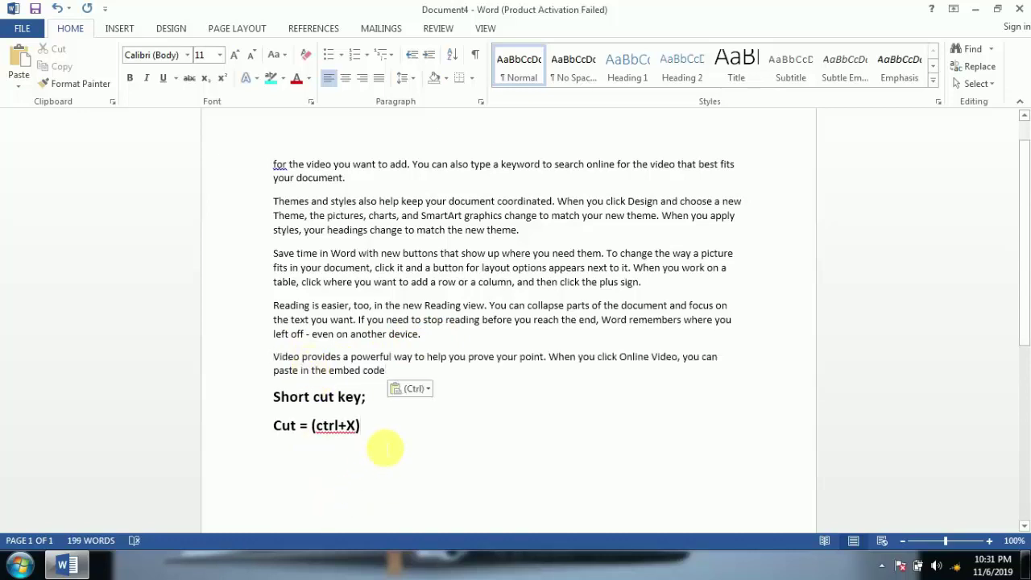
key("Return")
- Type the 'Past (ctrl+v)' line under 'Cut = (ctrl+X)' and start a new line below
type("p")
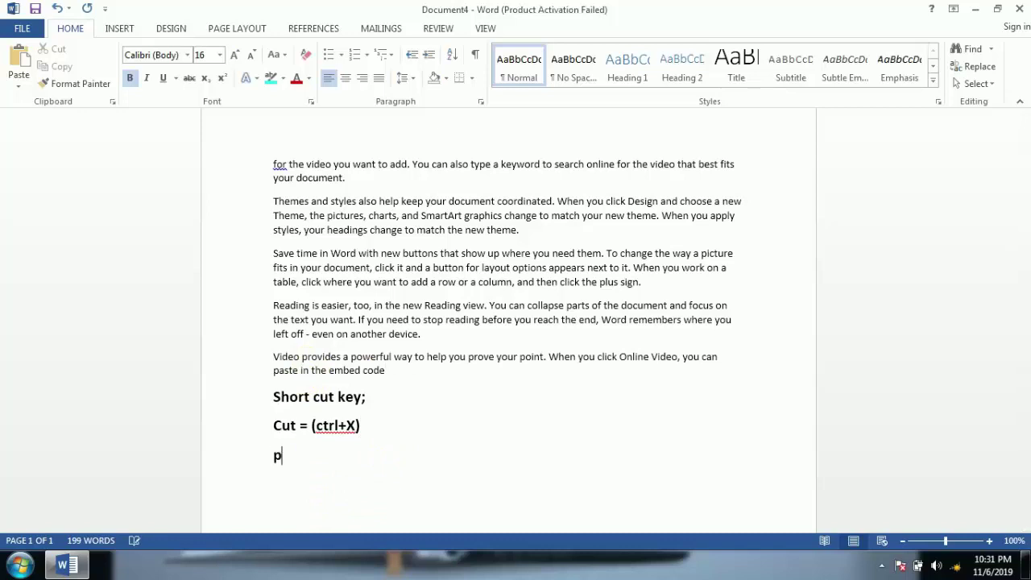
type("ast ")
type("()")
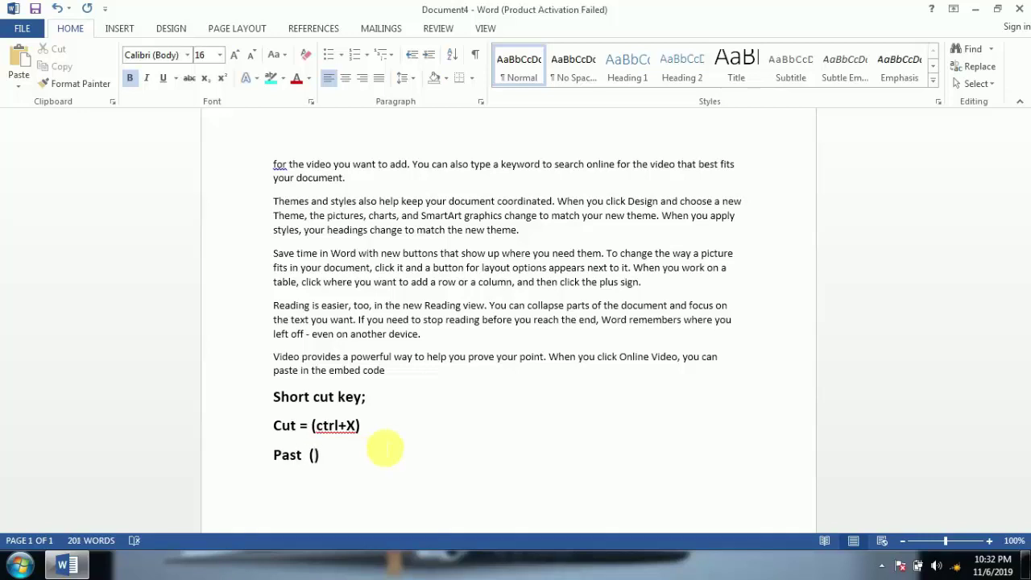
type("ct")
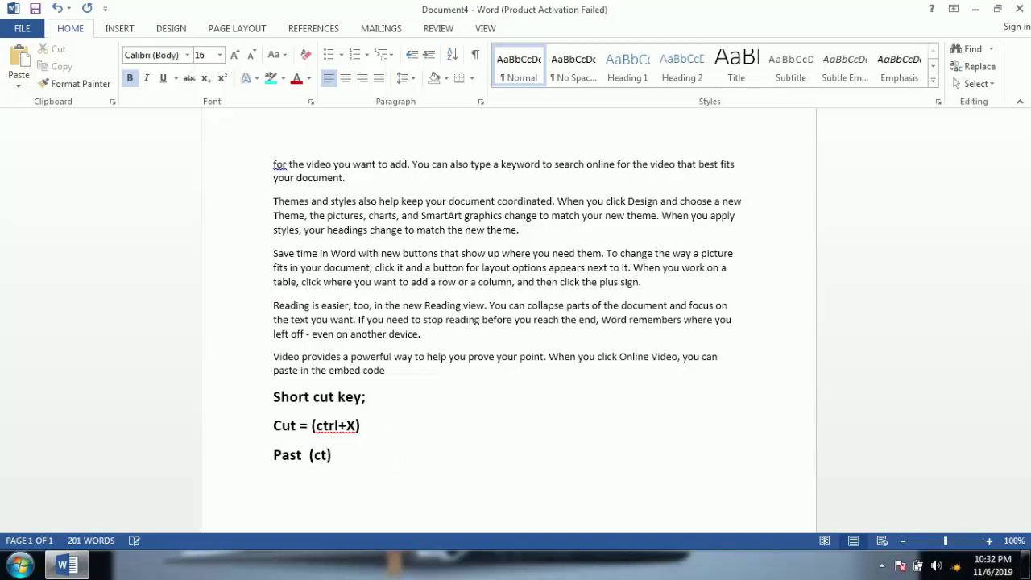
type("rl+")
type("v")
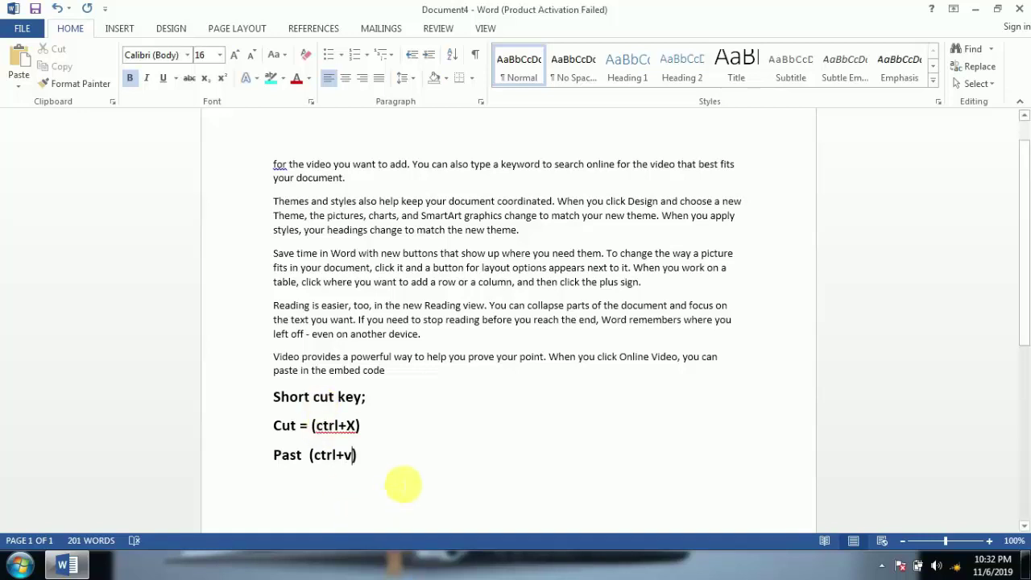
left_click(381, 470)
key("Return")
scroll(311, 403, "up", 1)
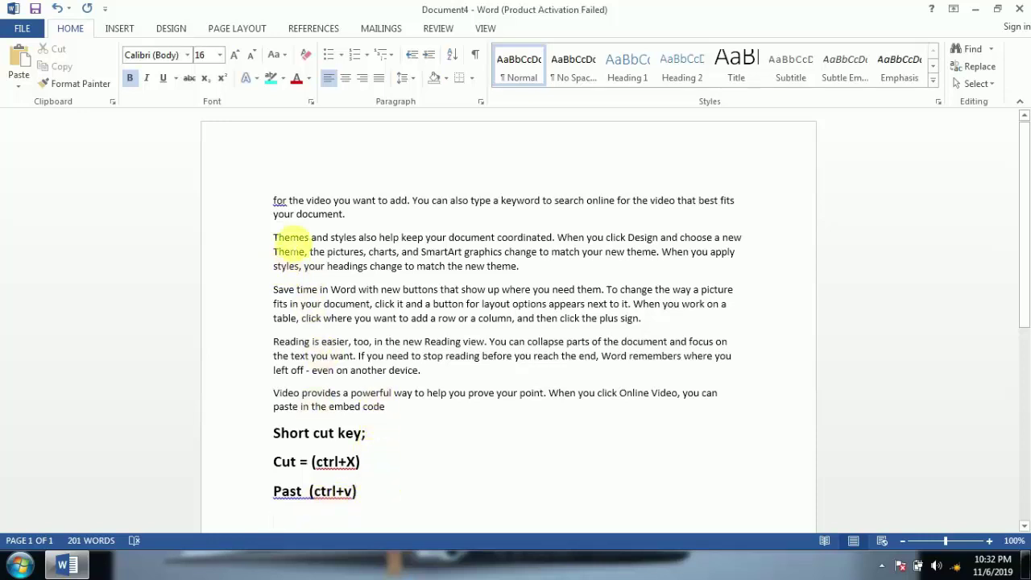
- Copy the 'Save time in Word with new buttons' paragraph
left_click(273, 290)
left_click_drag(273, 290, 681, 326)
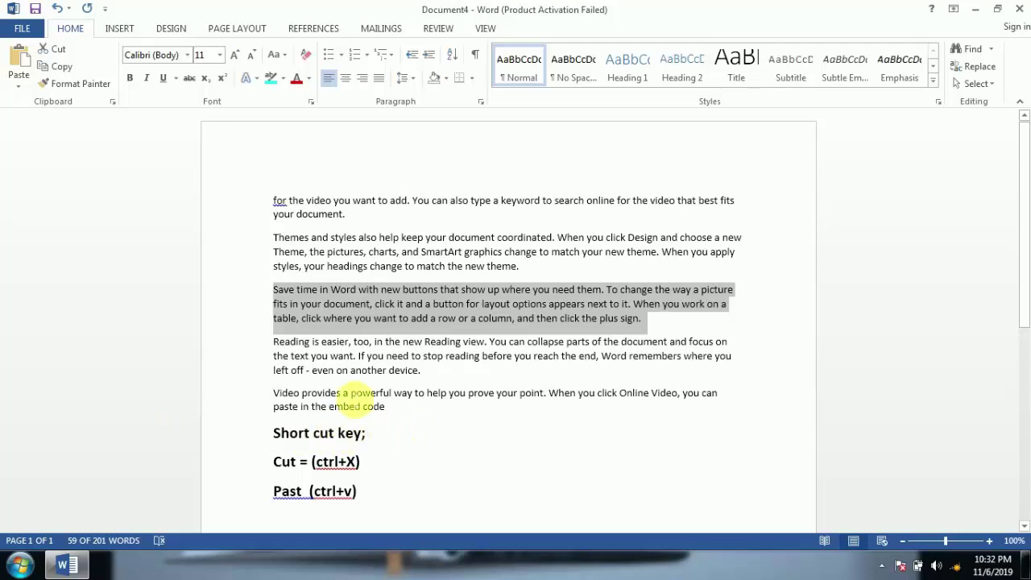
right_click(360, 323)
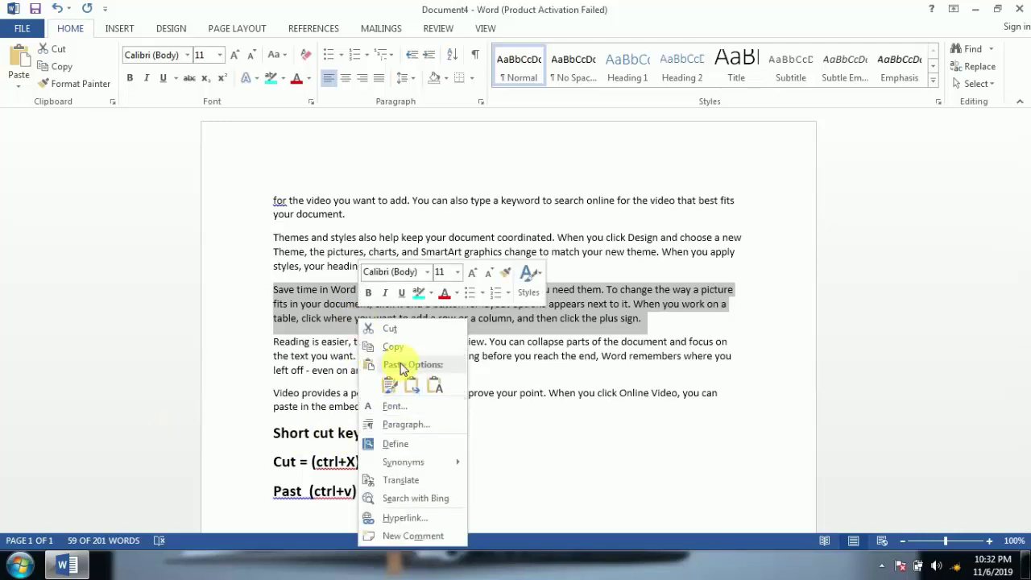
left_click(377, 346)
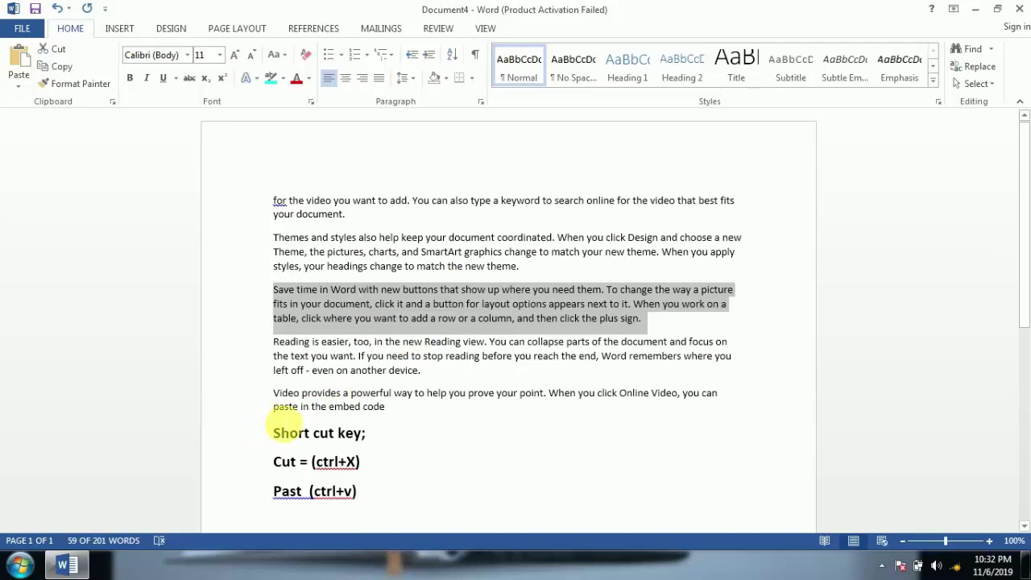
- Paste that paragraph on a new line after 'paste in the embed code'
left_click(274, 426)
left_click(400, 411)
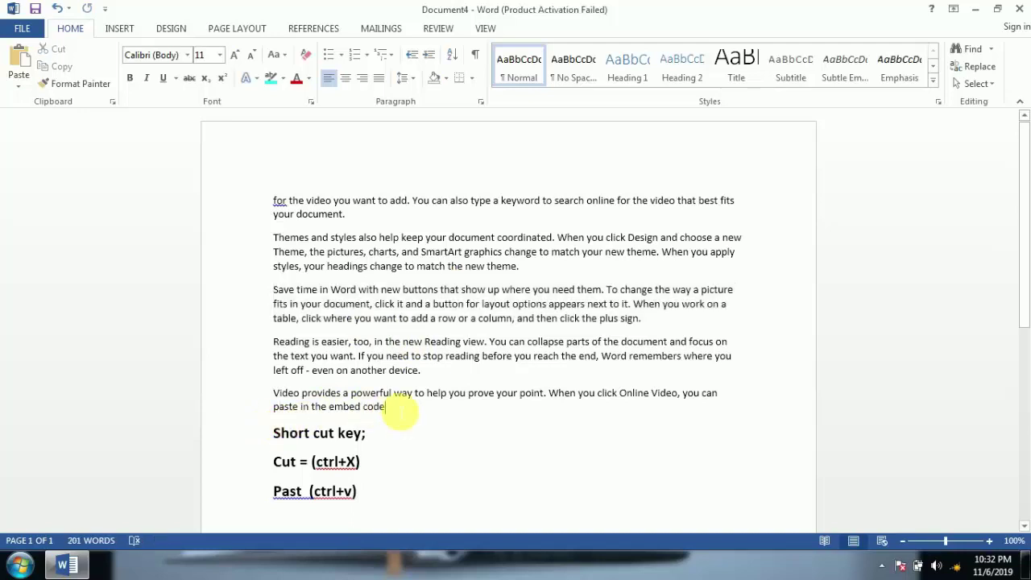
key("Return")
right_click(281, 441)
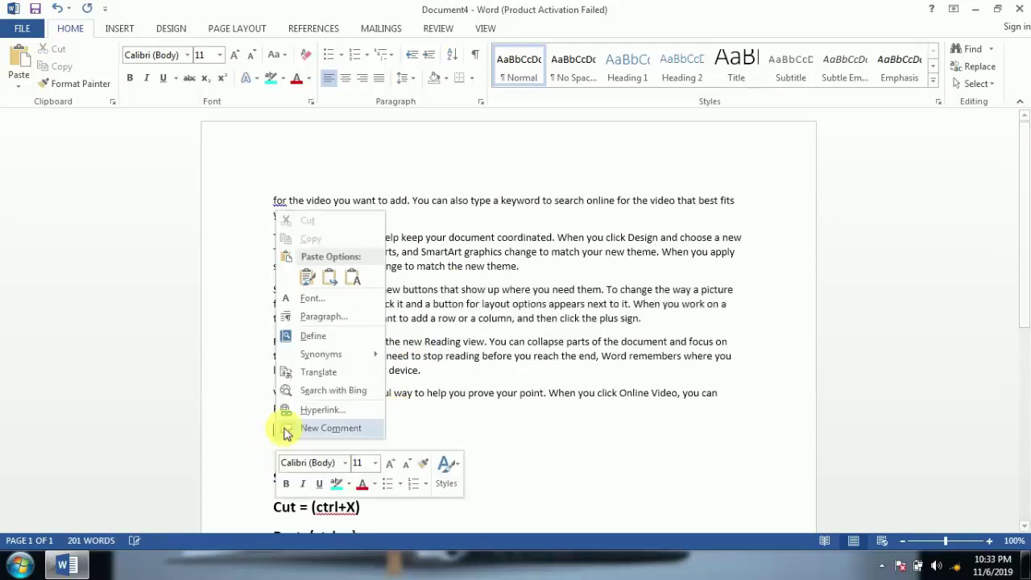
left_click(354, 278)
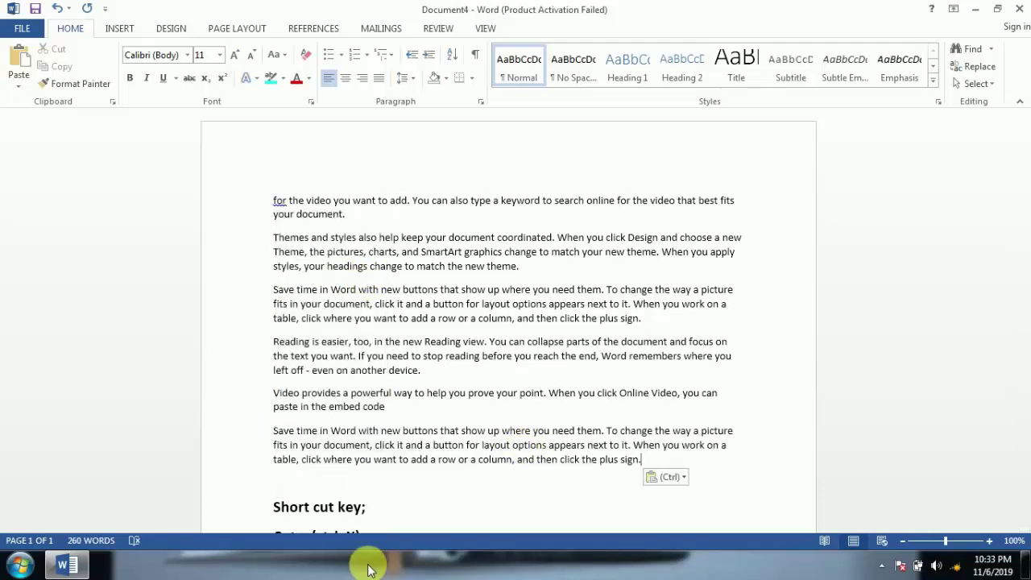
scroll(387, 400, "down", 3)
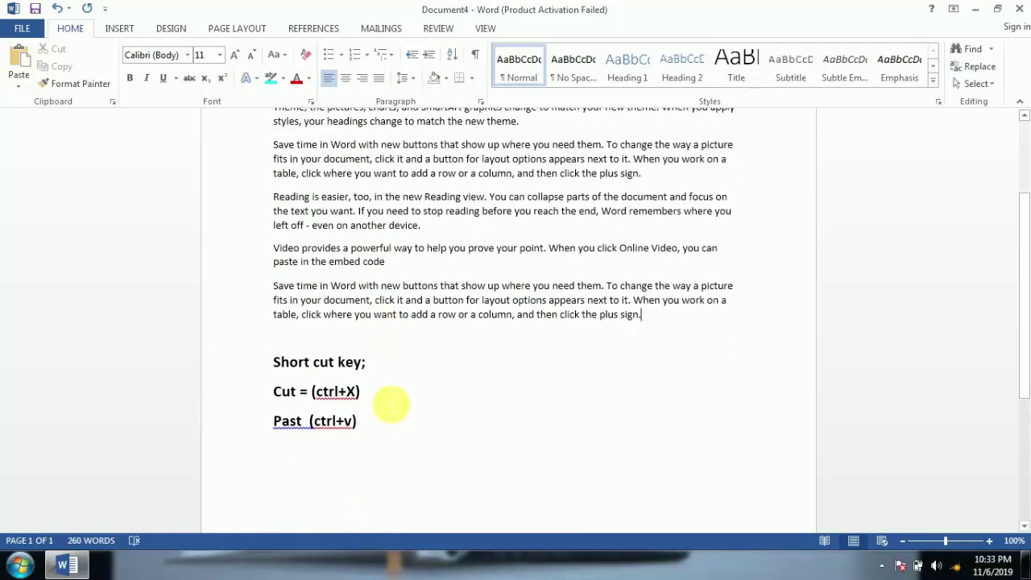
scroll(391, 403, "up", 2)
scroll(391, 403, "down", 1)
scroll(390, 406, "up", 1)
scroll(504, 401, "down", 1)
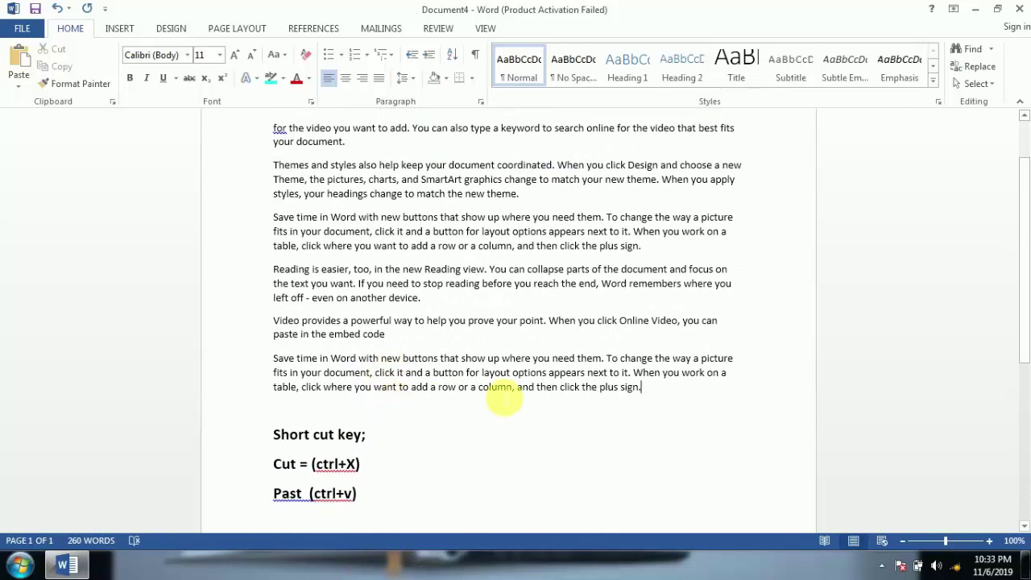
- Cut the Reading, Video and duplicate Save paragraphs, then add a 'Copy (ctrl+c)' line below Past
mouse_move(636, 387)
left_mouse_down()
mouse_move(359, 326)
mouse_move(273, 269)
left_mouse_up()
key("ctrl+x")
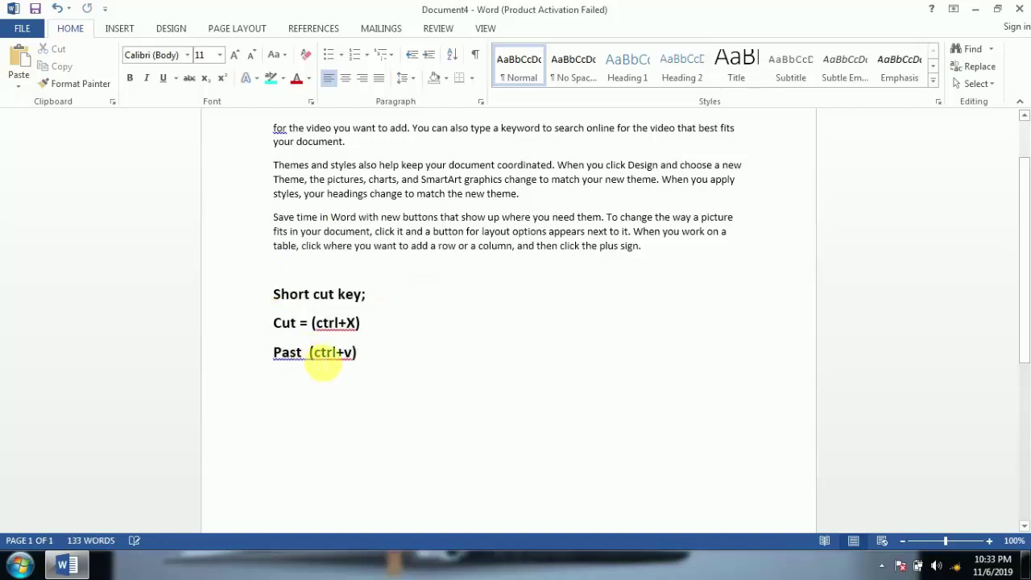
left_click(371, 354)
key("Return")
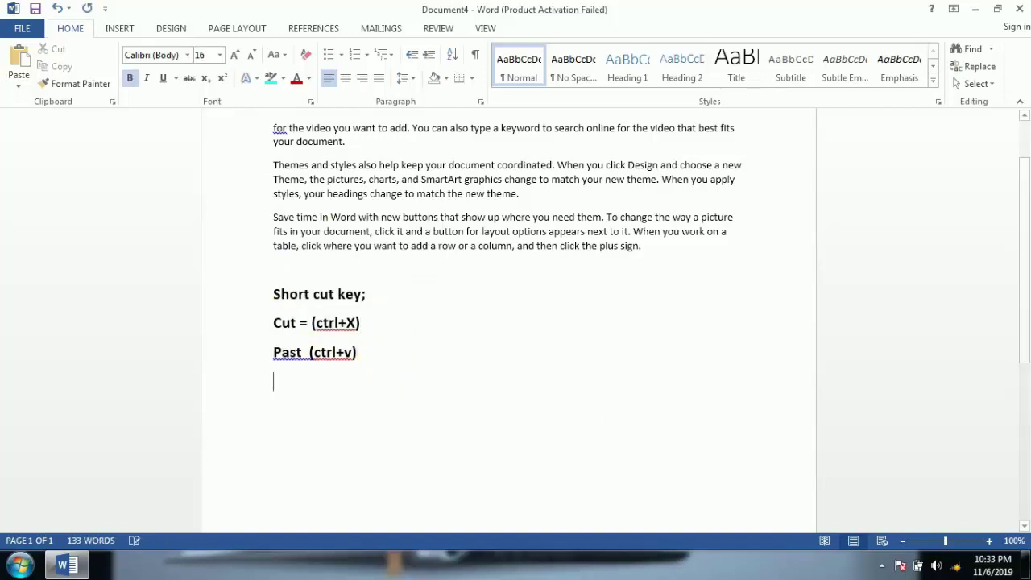
type("copy")
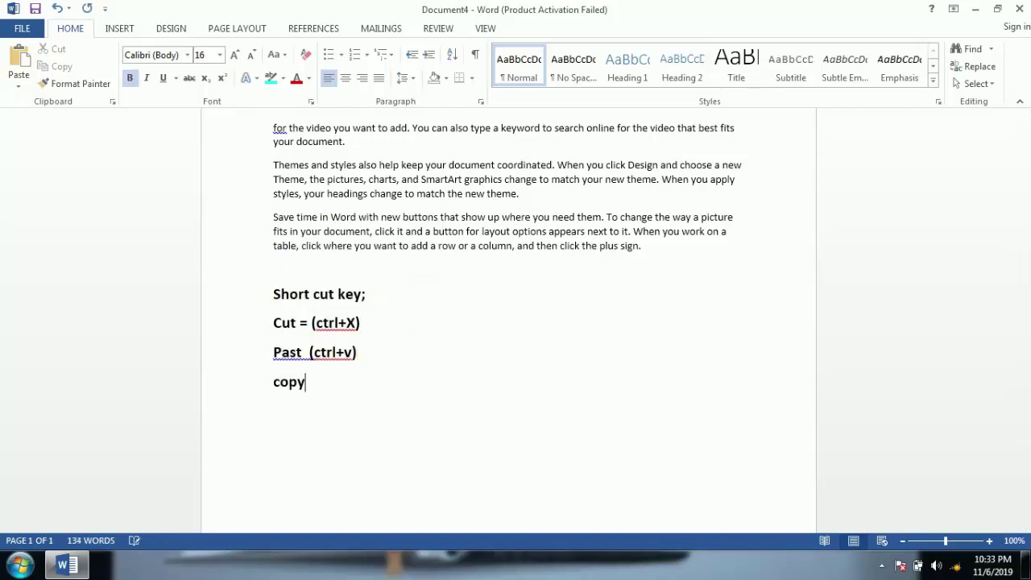
type(" ()")
key("Left")
type("ctrl")
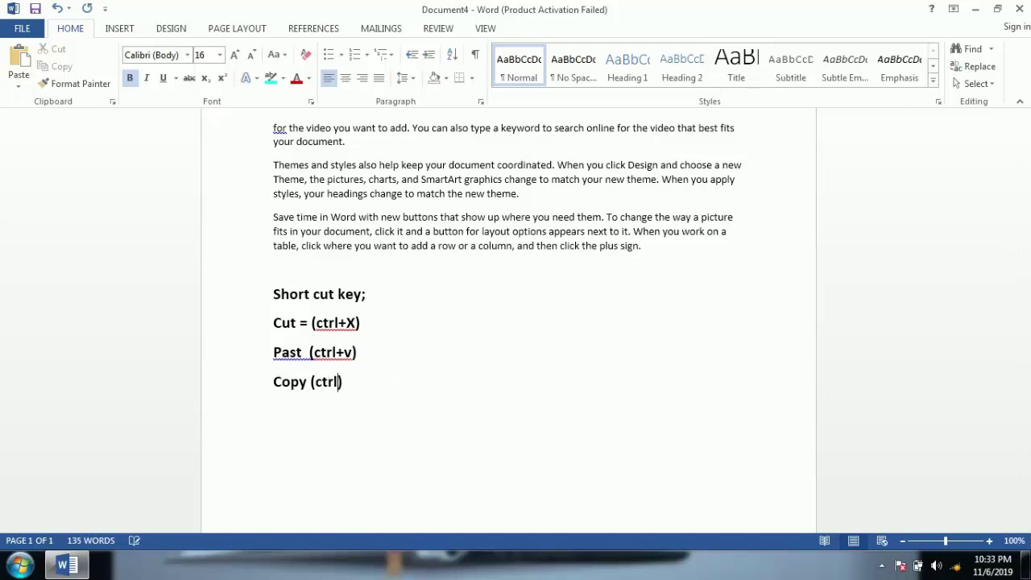
type("+")
type("c")
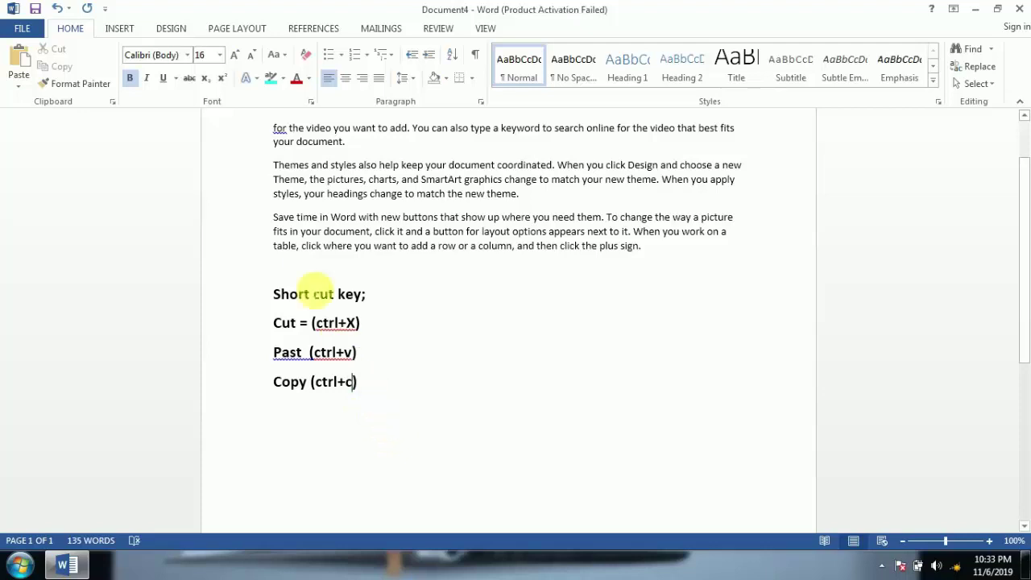
scroll(311, 269, "up", 1)
scroll(242, 290, "up", 1)
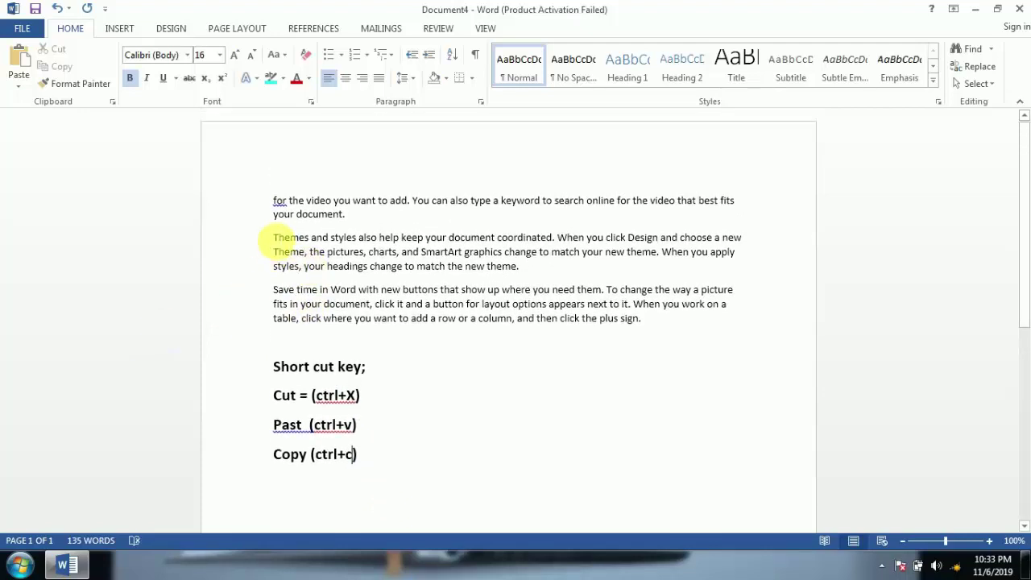
- Paste a copy of the Themes and styles paragraph on the empty line above 'Short cut key;'
left_click_drag(274, 239, 537, 272)
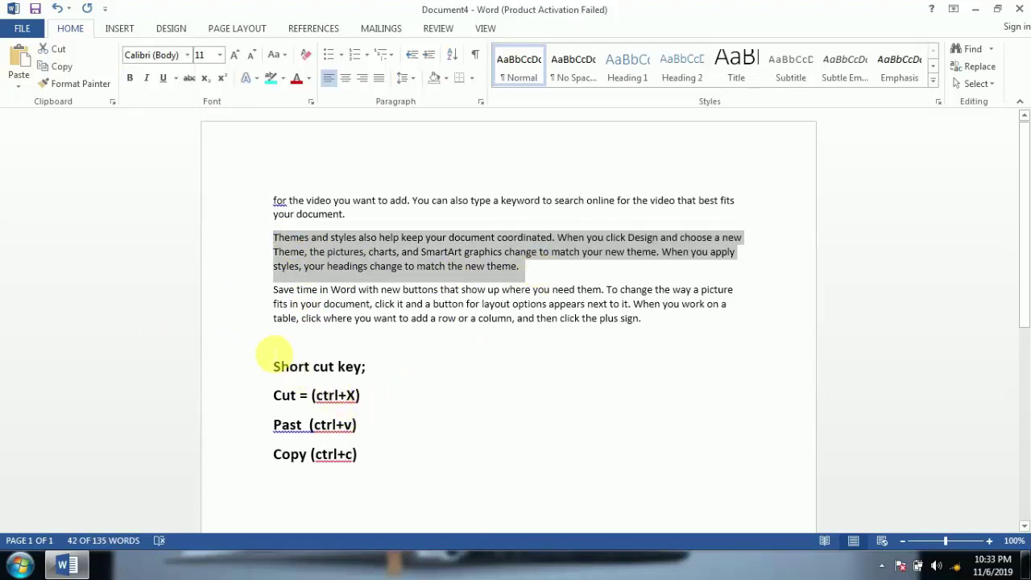
left_click(274, 342)
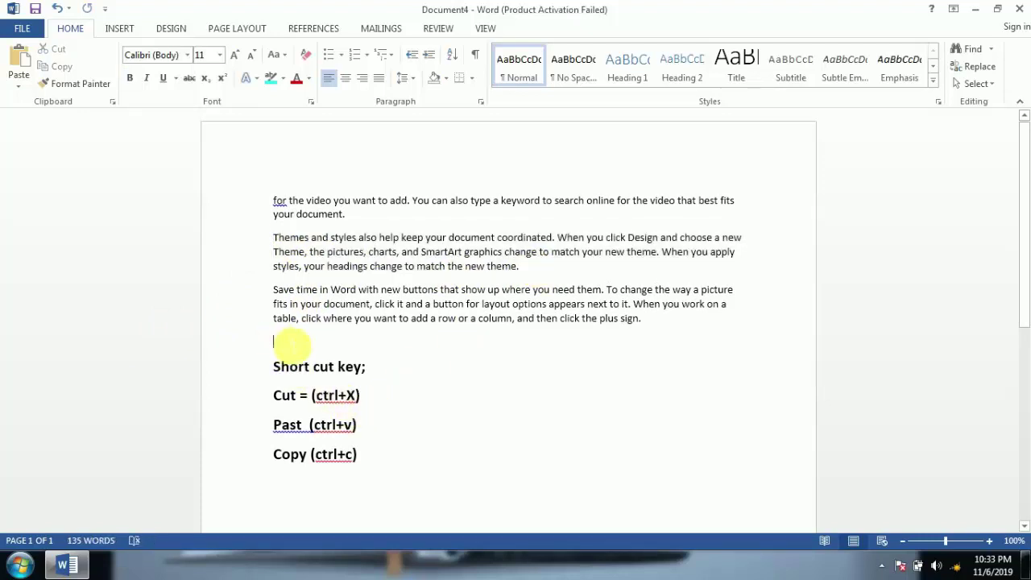
key("ctrl+v")
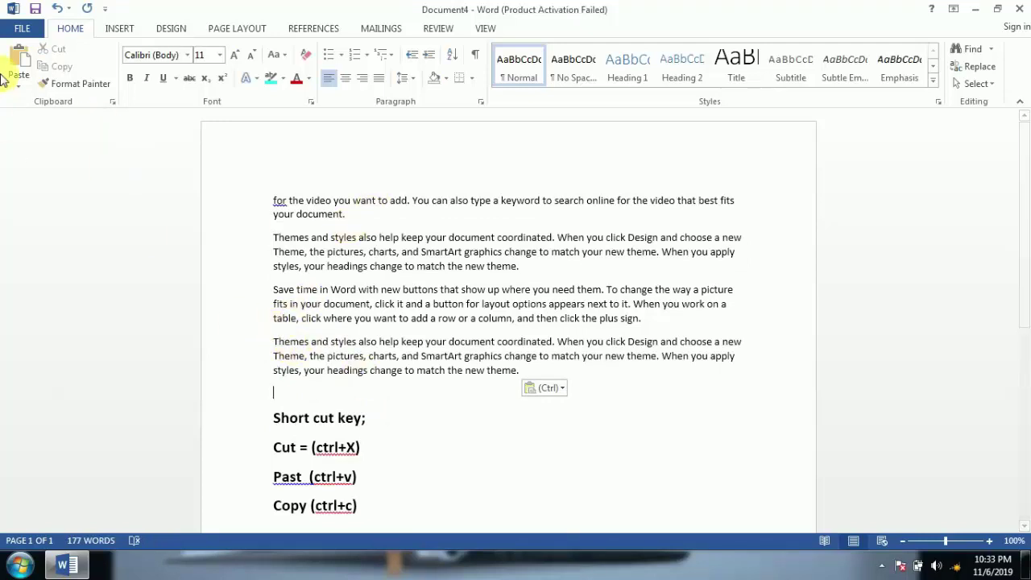
left_click(460, 395)
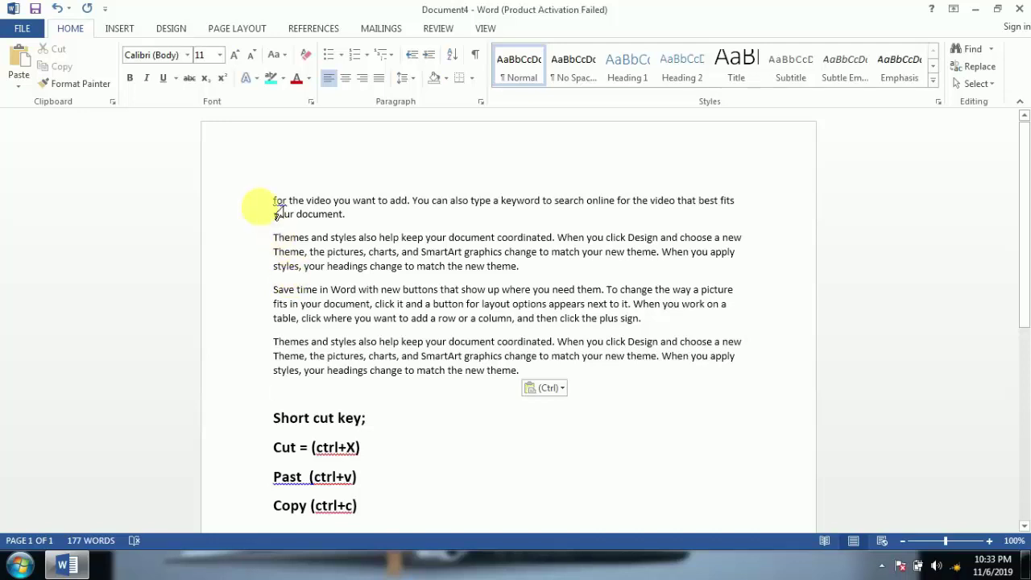
left_click_drag(278, 201, 431, 255)
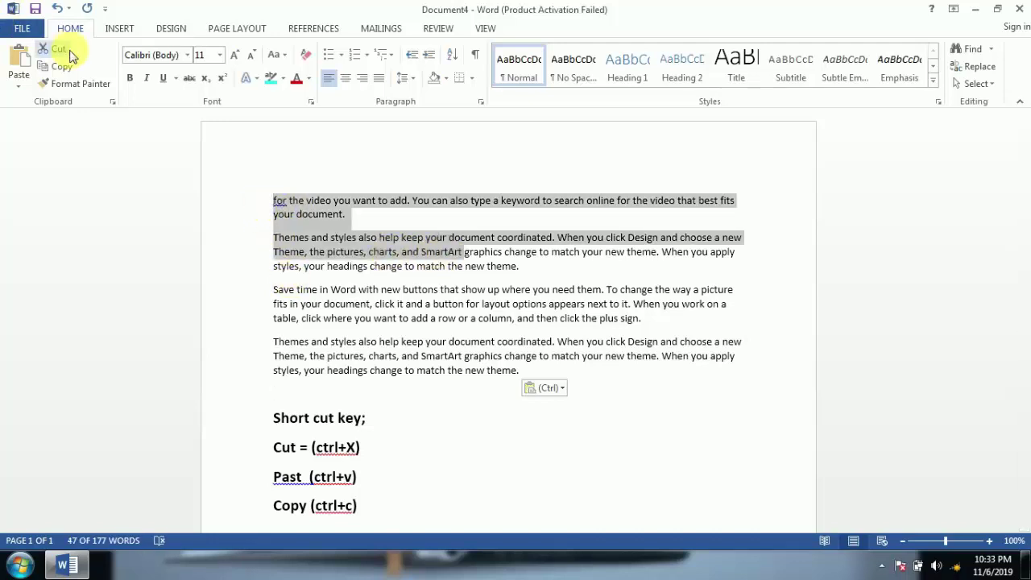
left_click(21, 90)
left_click(21, 89)
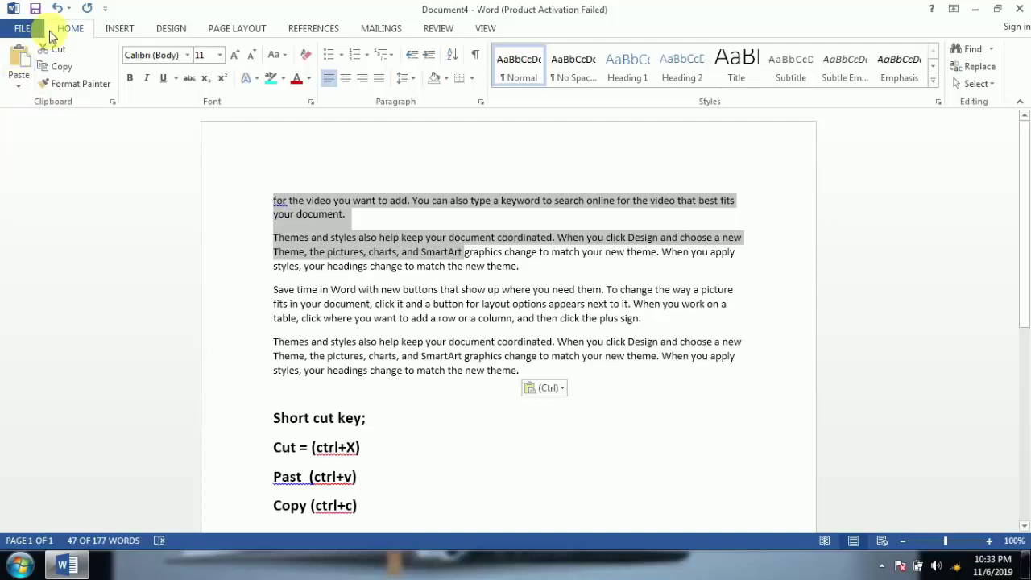
left_click(13, 87)
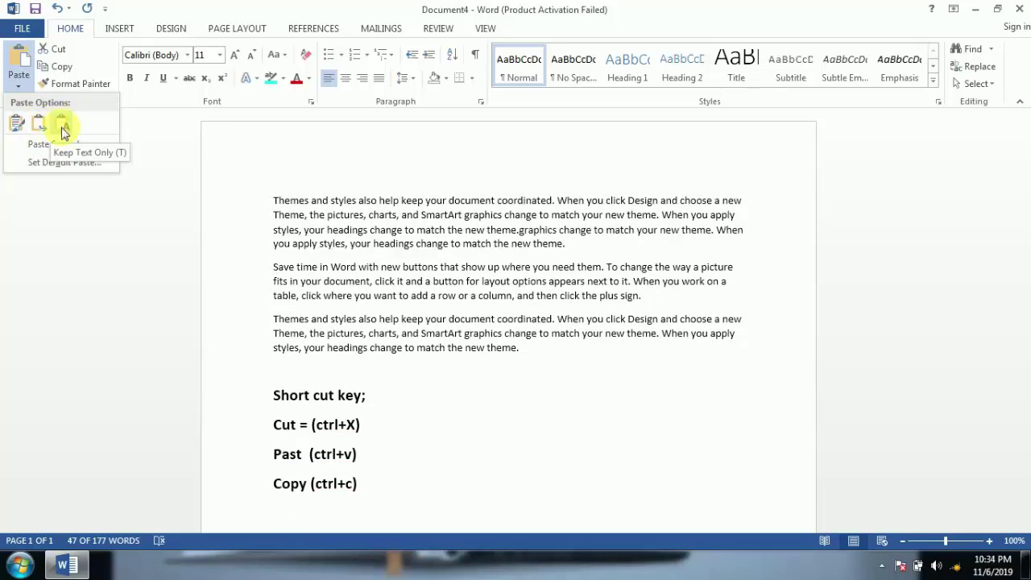
left_click(29, 203)
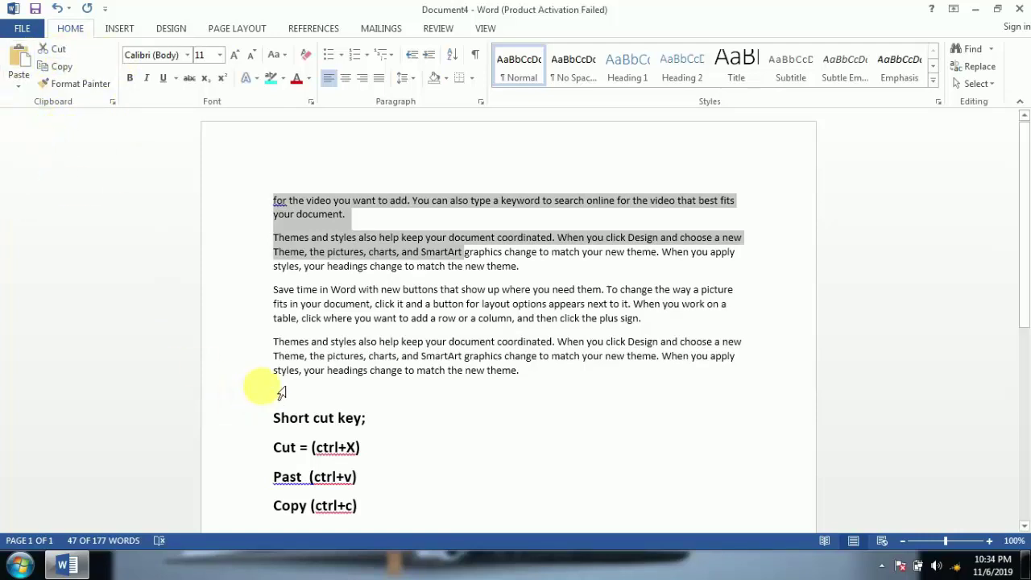
key("ctrl+v")
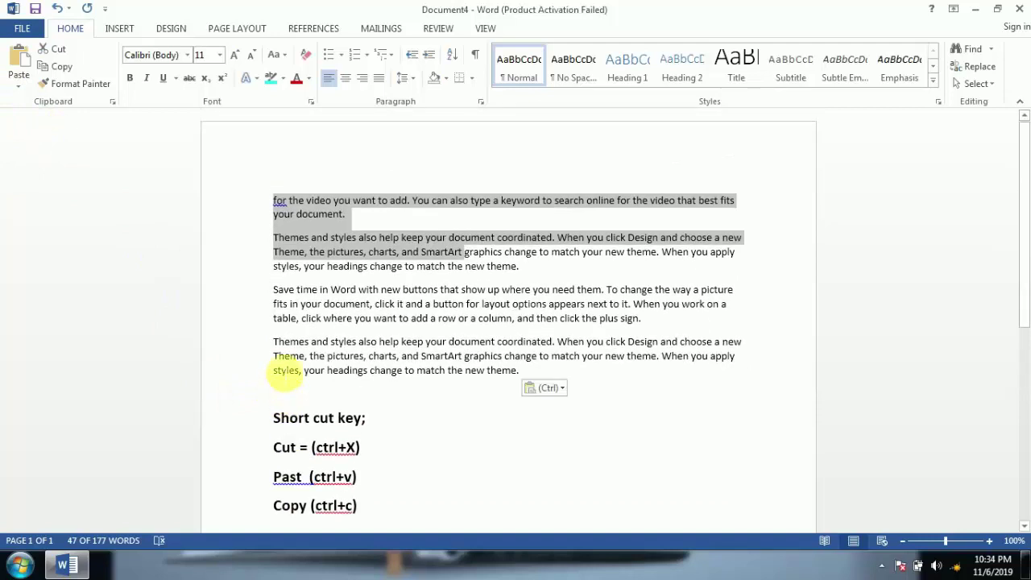